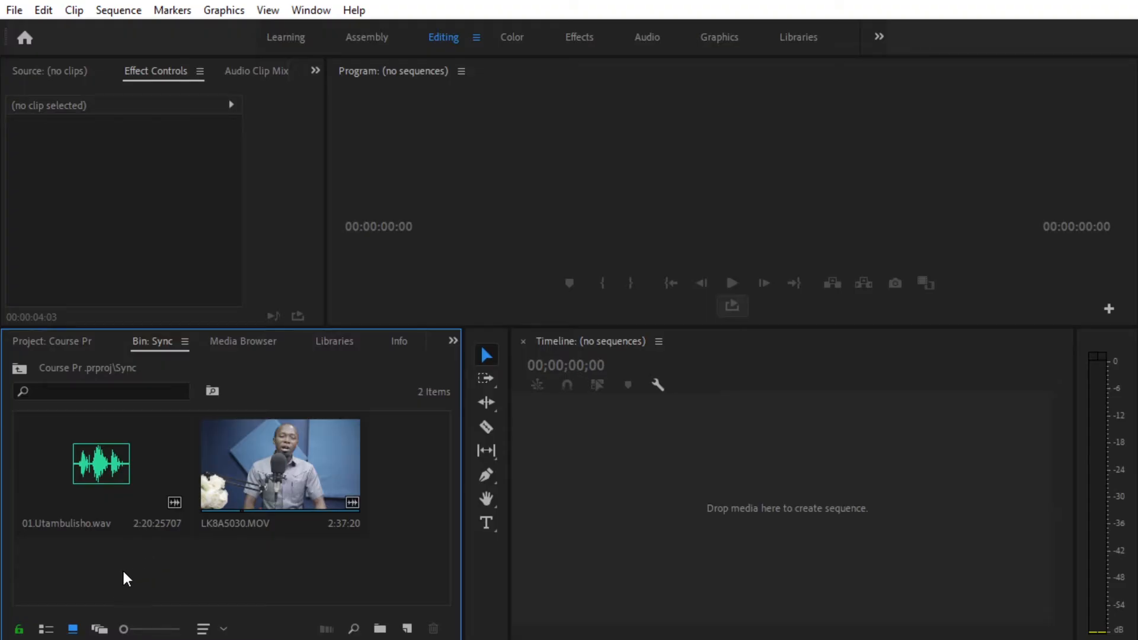
left_click_drag(118, 568, 147, 524)
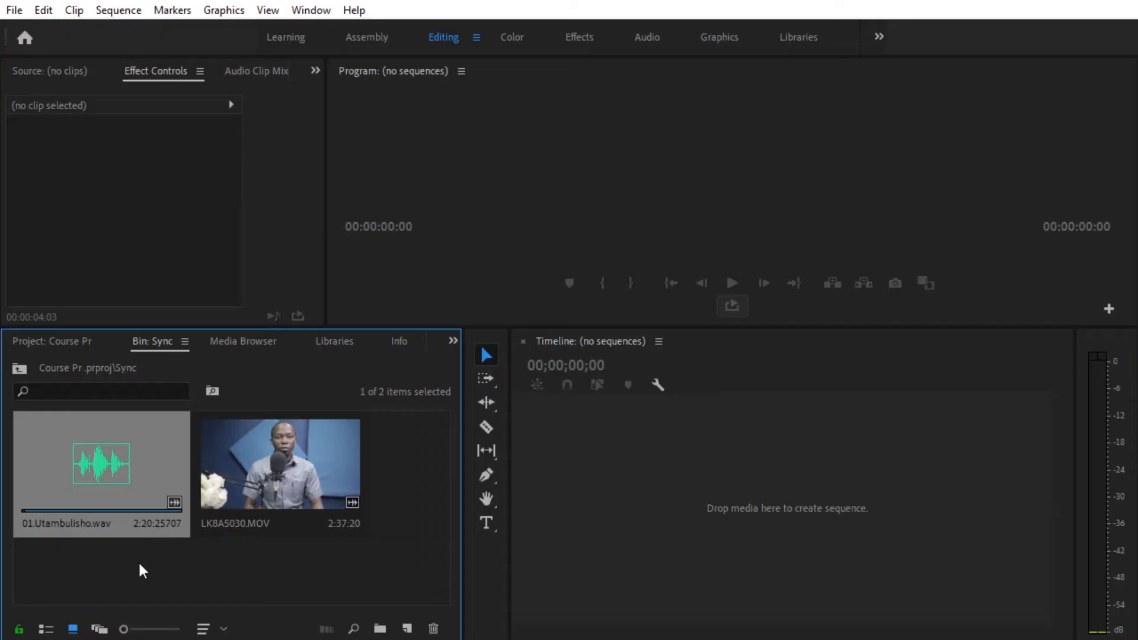
left_click_drag(142, 570, 297, 450)
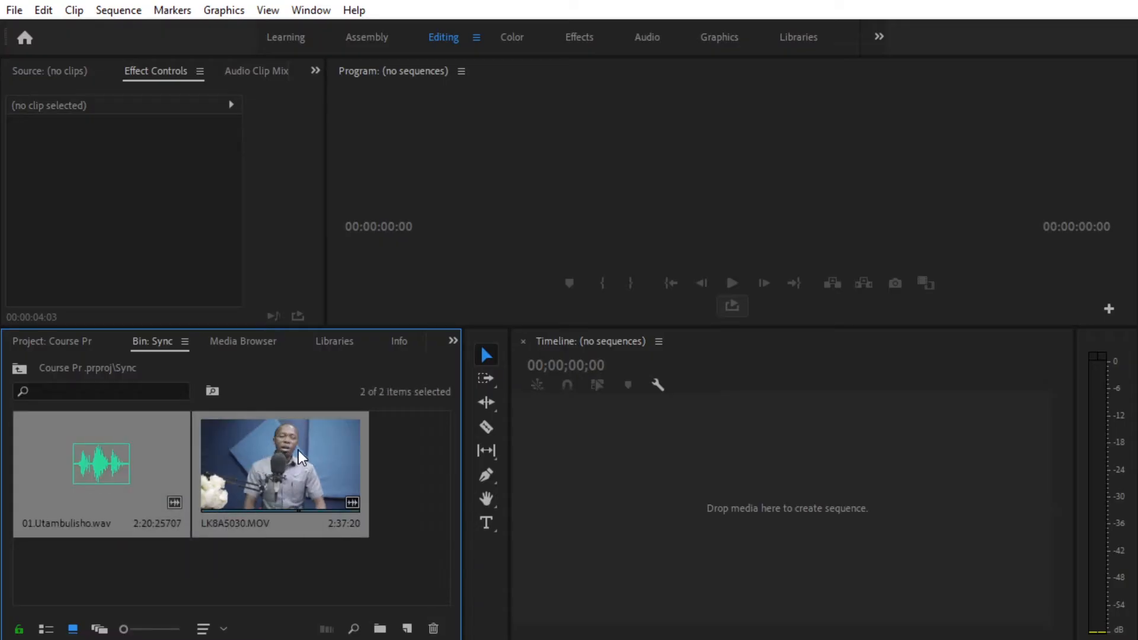
left_click(86, 499)
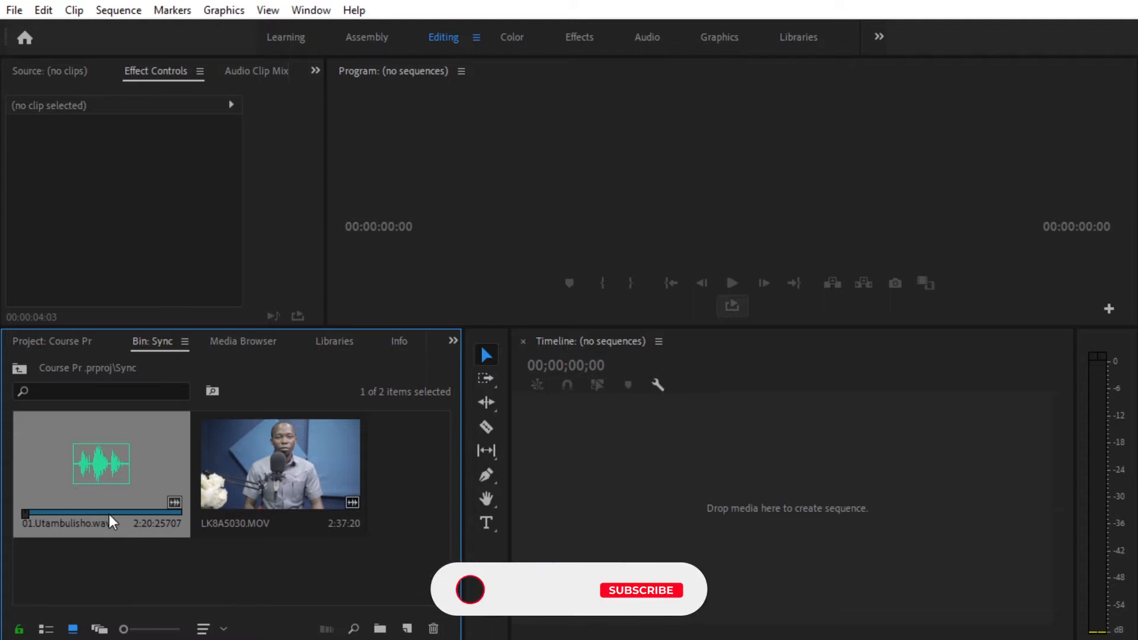
left_click(270, 472)
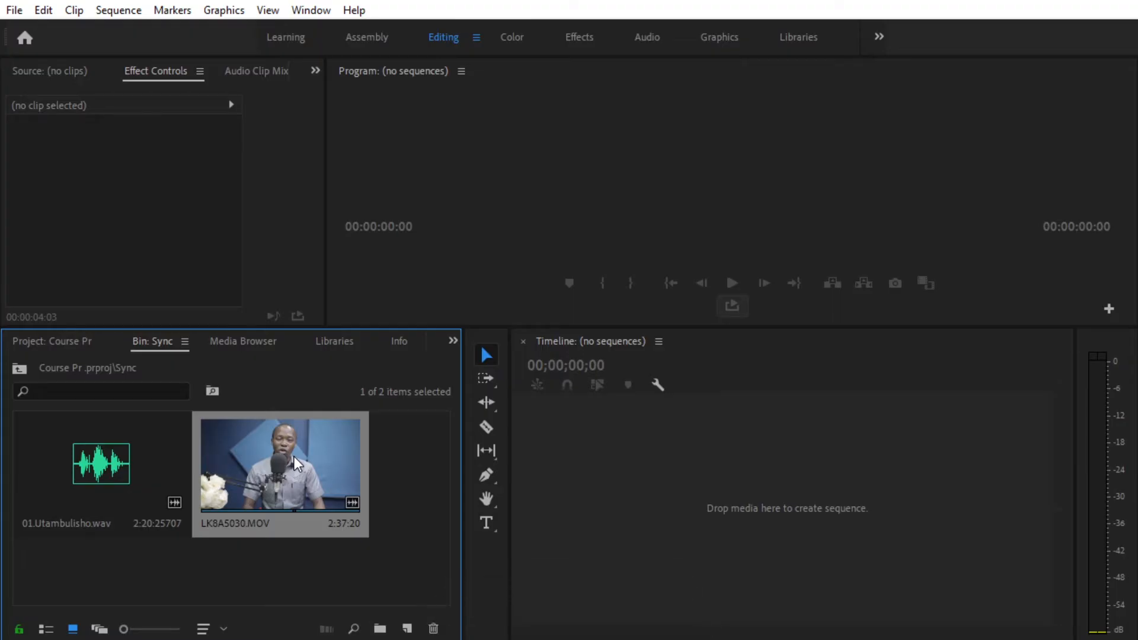
left_click(280, 570)
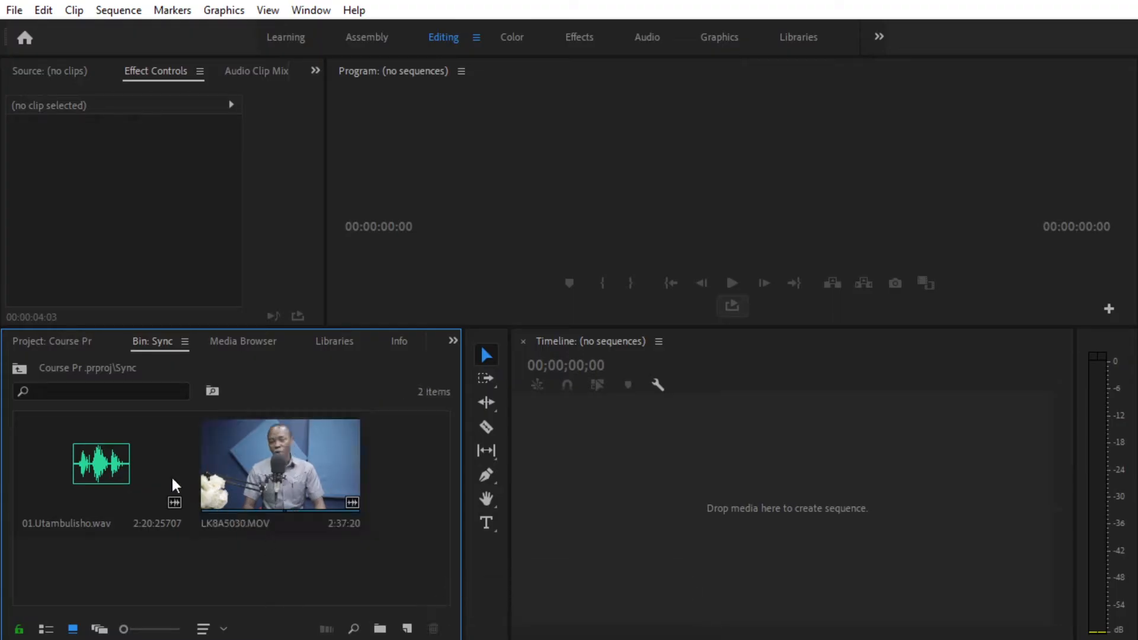
Step: Merge 01.Utambulisho.wav and LK8A5030.MOV into one clip, using audio on track channel 1 as the synchronize point
left_click_drag(105, 567, 312, 448)
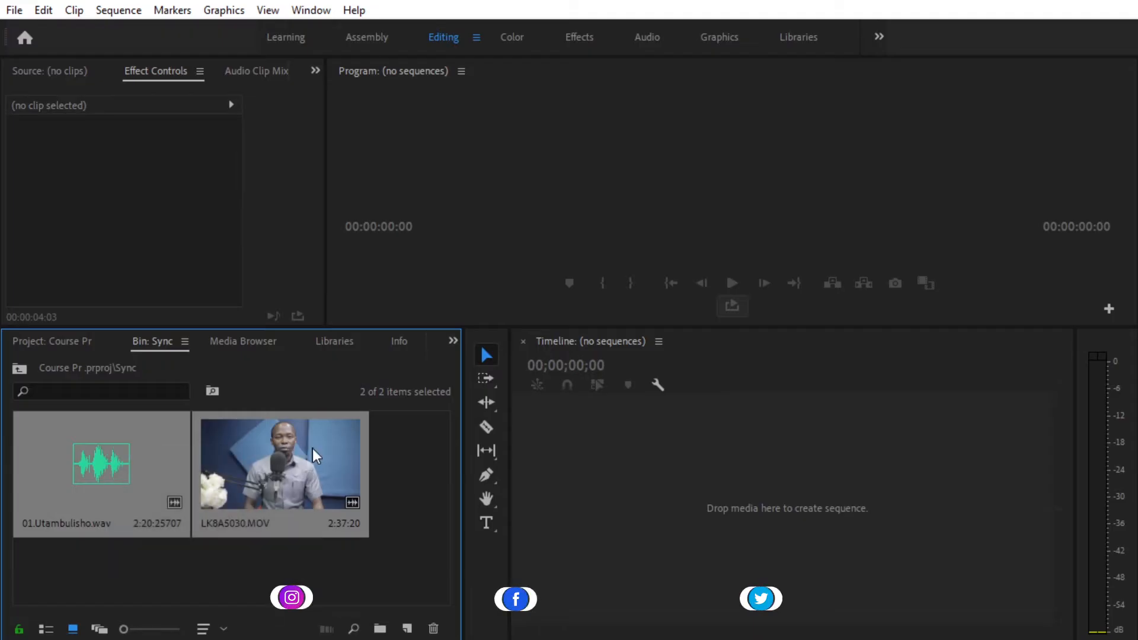
right_click(254, 456)
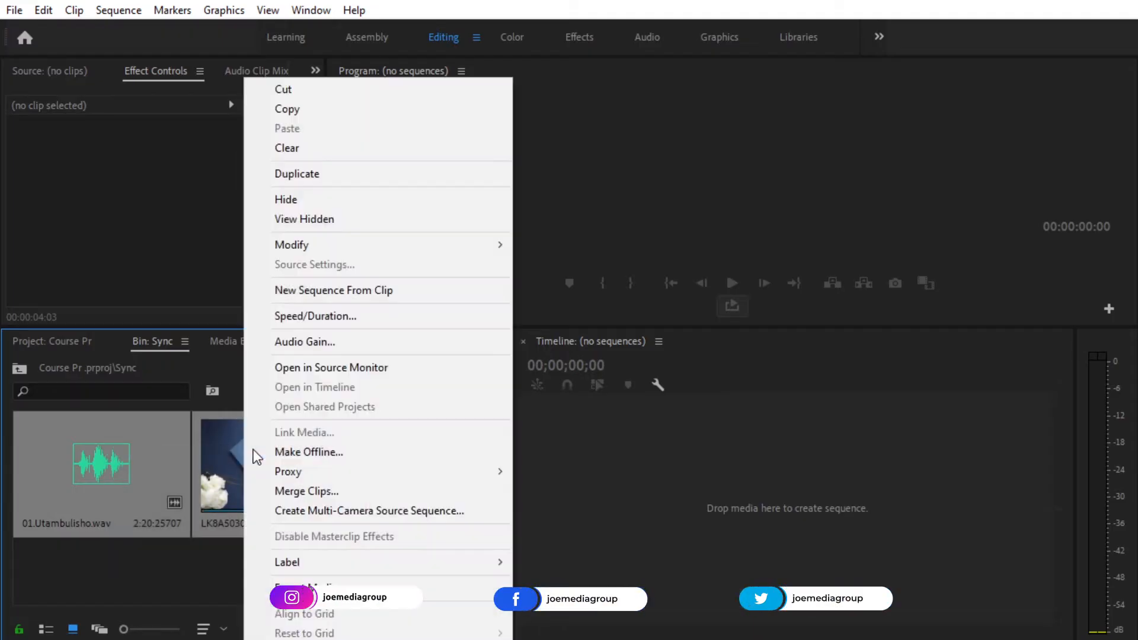
left_click(318, 490)
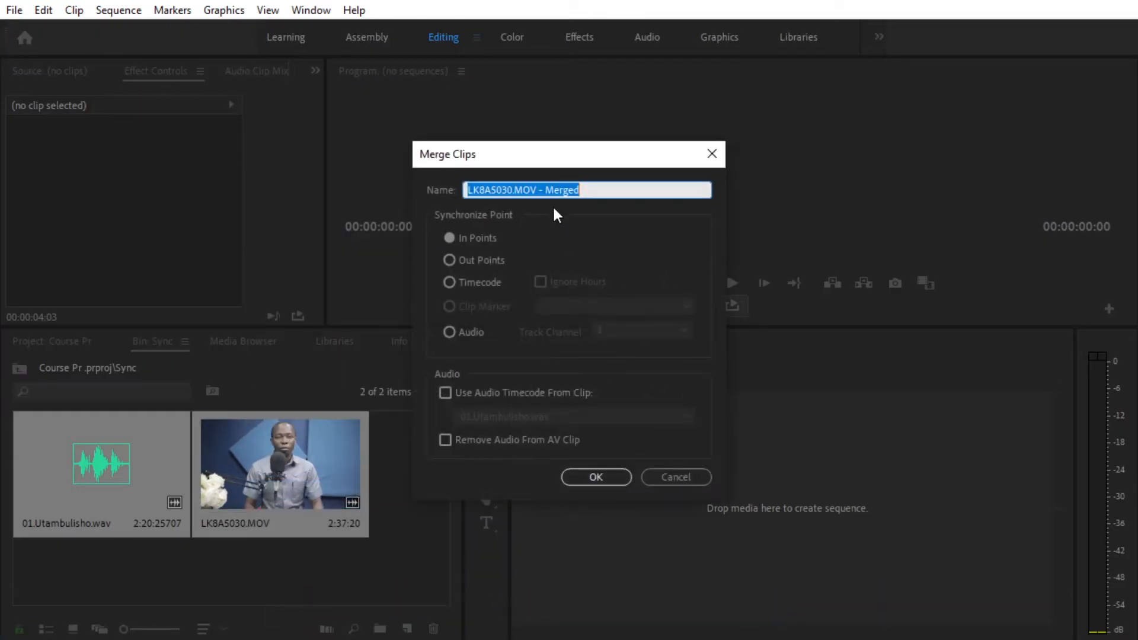
left_click(463, 331)
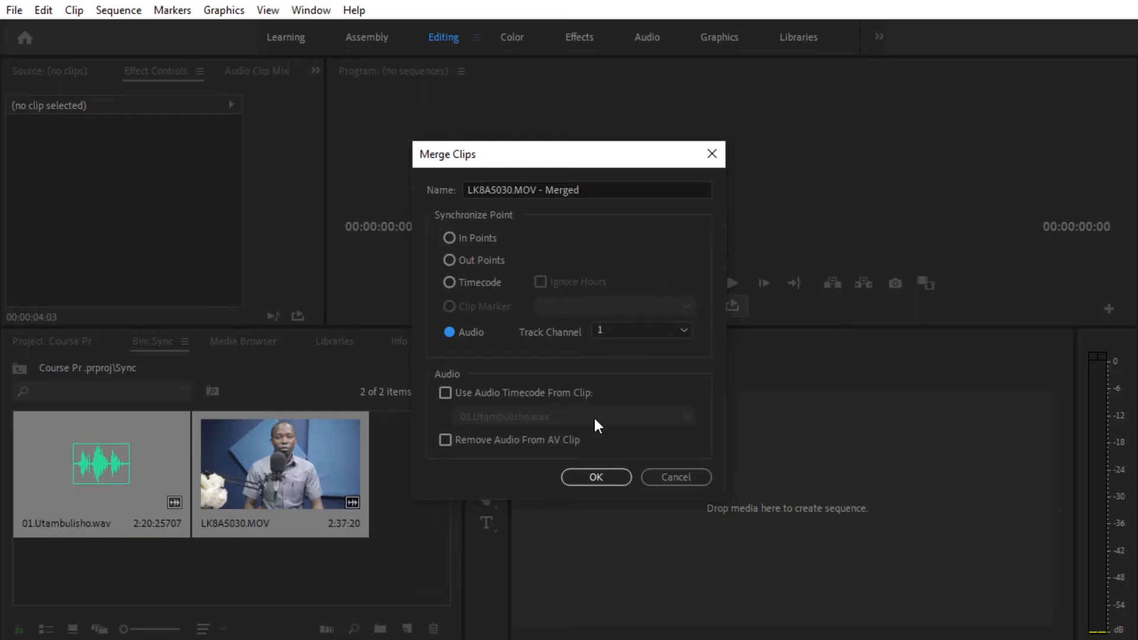
left_click(589, 474)
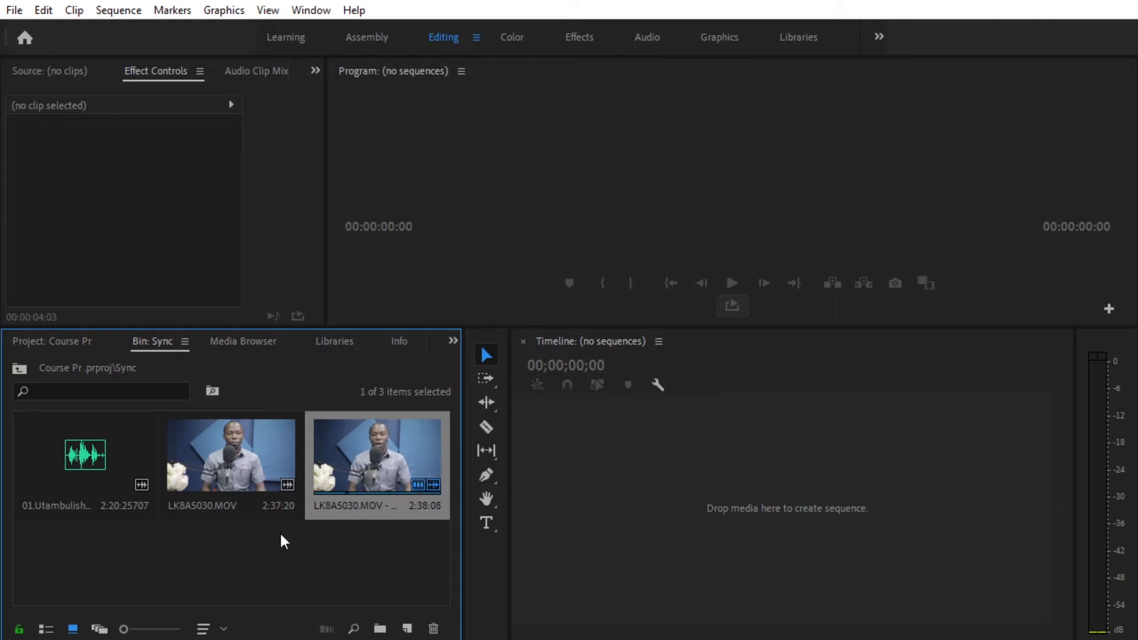
Step: Create a new sequence from the merged LK8A5030.MOV clip and show its full length in the timeline
left_click(245, 560)
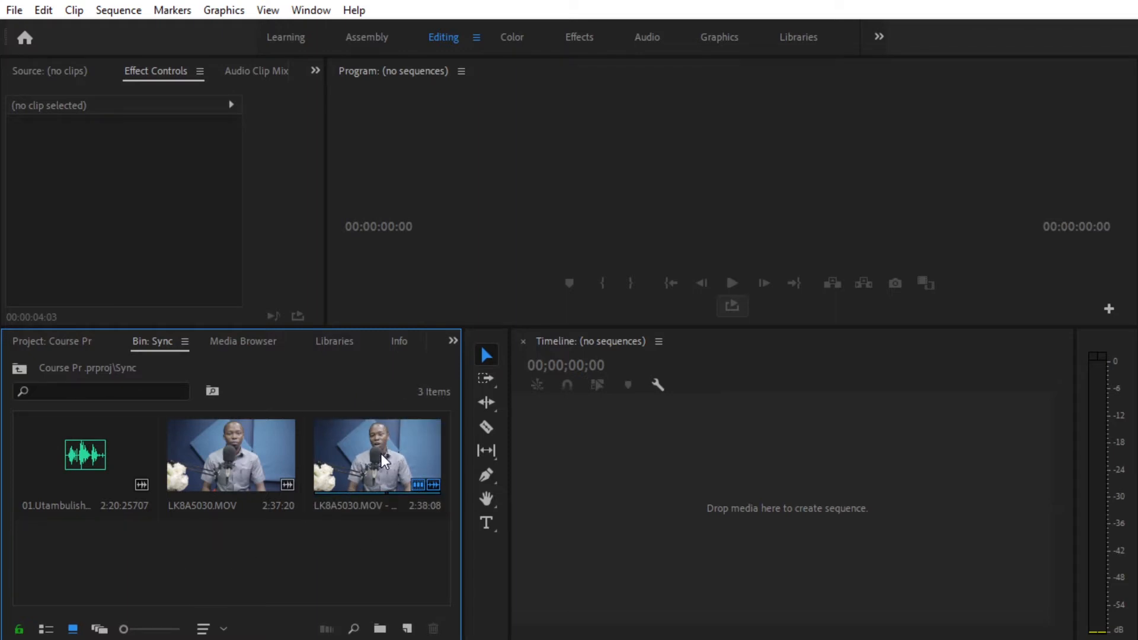
left_click(364, 454)
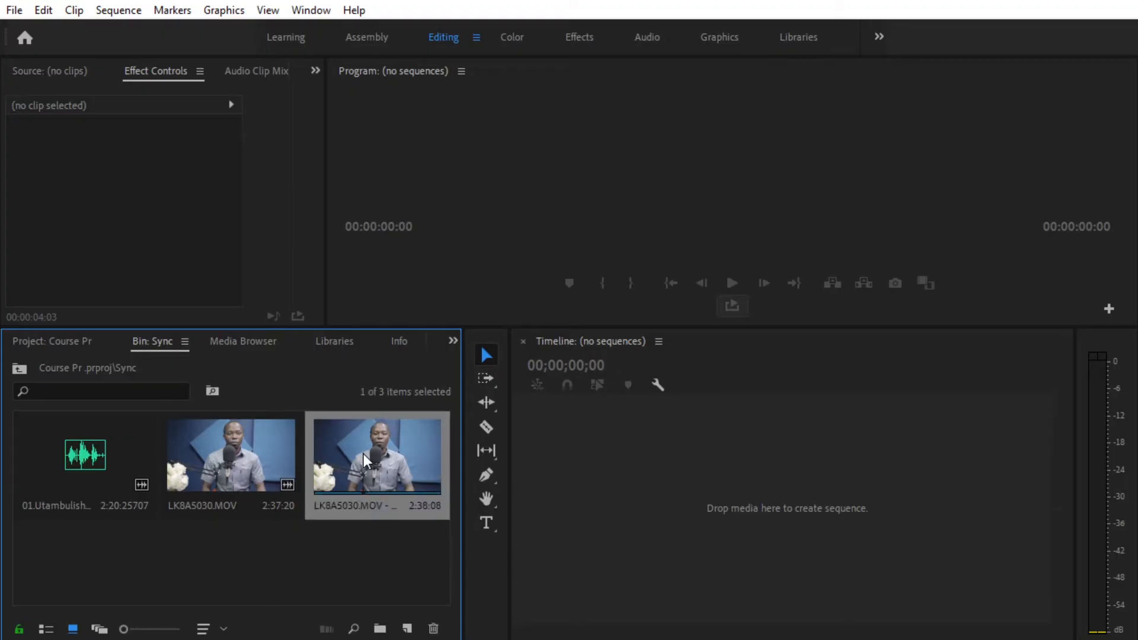
right_click(364, 454)
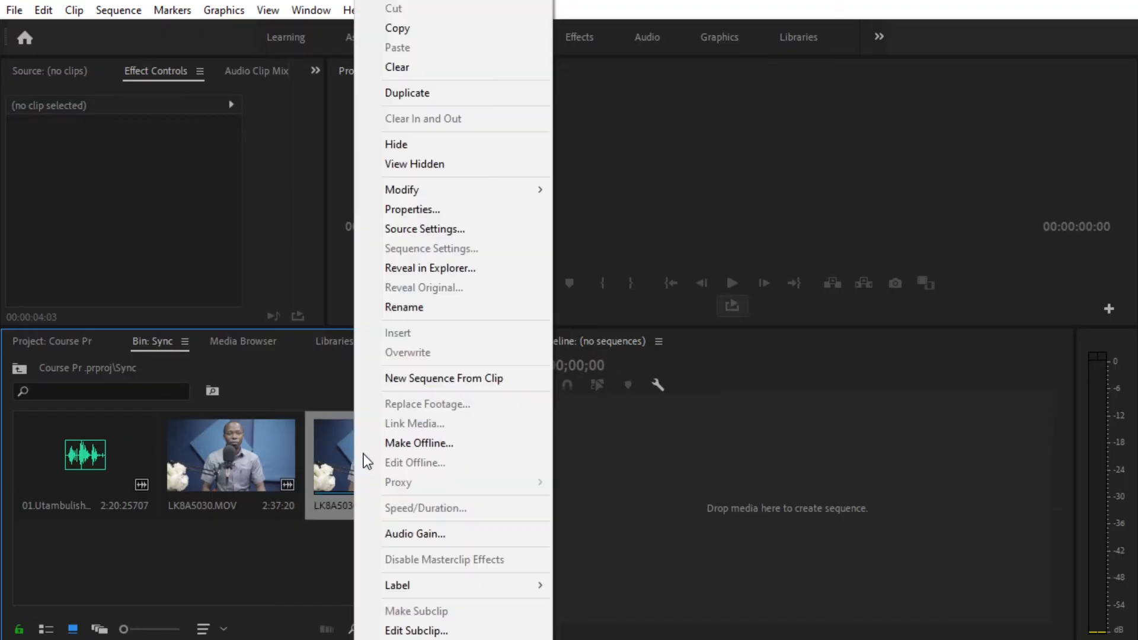
left_click(439, 382)
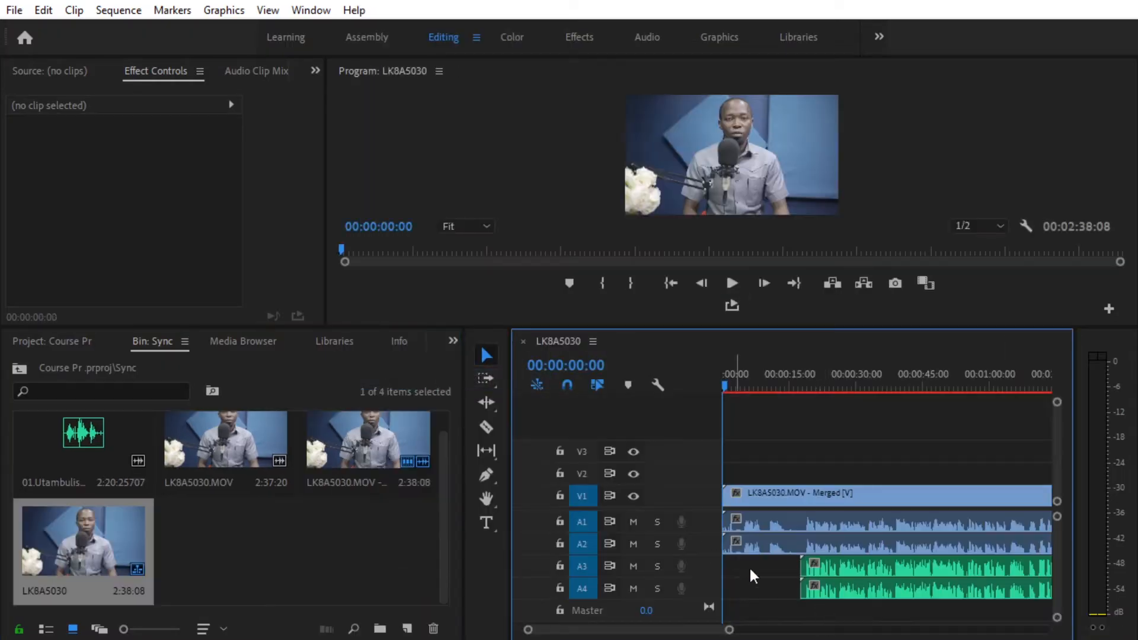
left_click_drag(728, 630, 830, 630)
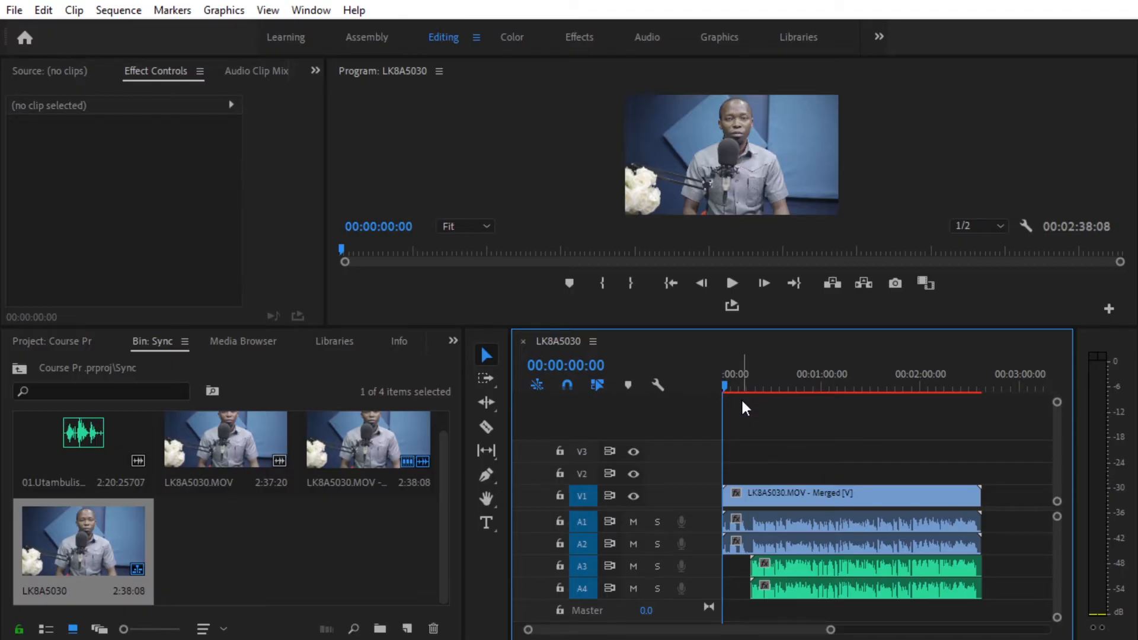
Step: Play back a few seconds of the merged sequence from about 00:00:30 to check the audio sync
left_click_drag(726, 385, 772, 384)
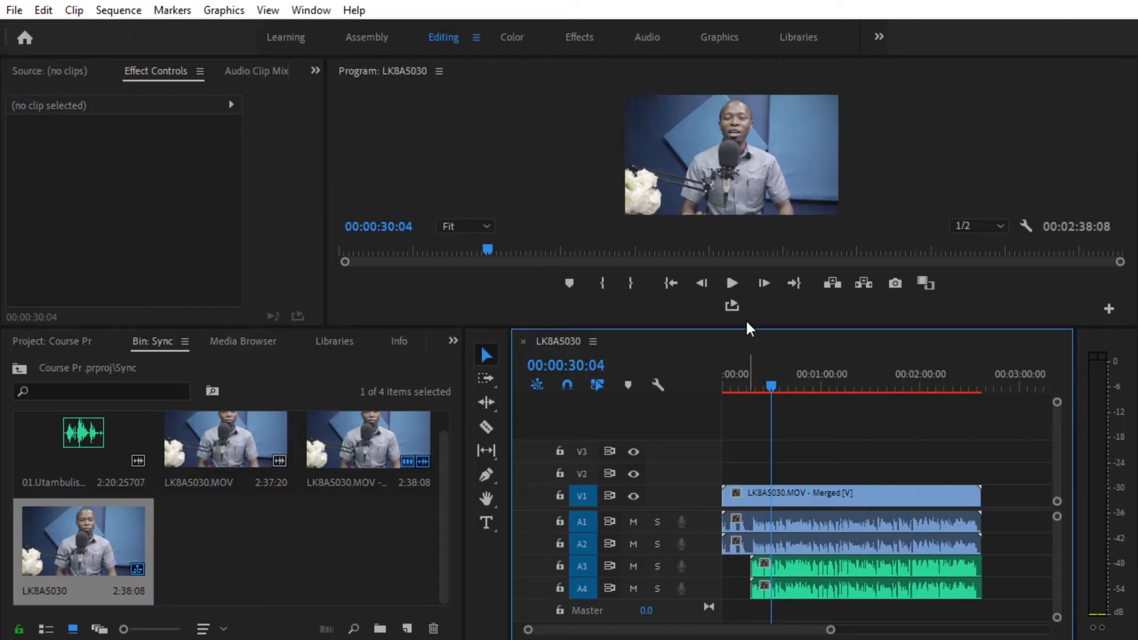
left_click(730, 283)
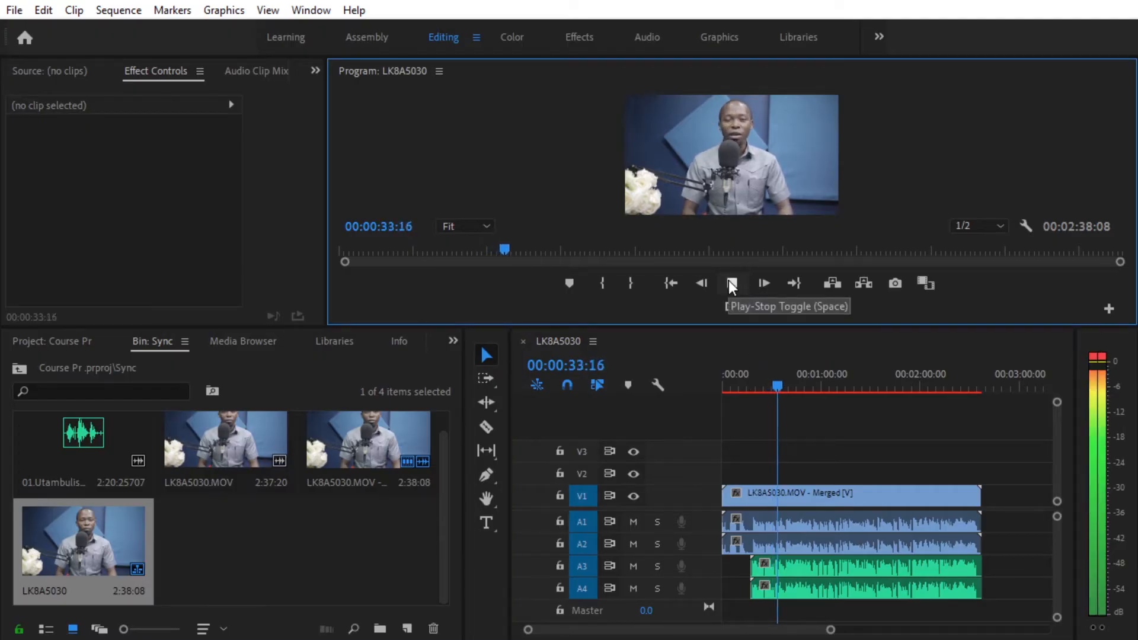
left_click(731, 283)
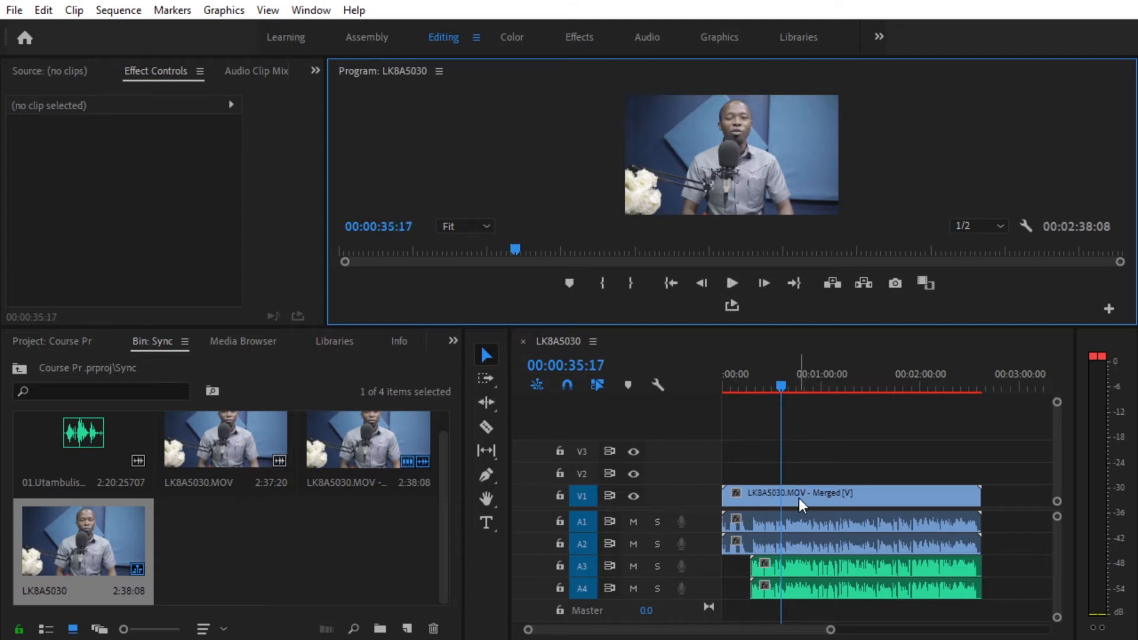
Step: Mute the camera audio on tracks A1 and A2 and play back the sequence with only the external recording
left_click(824, 527)
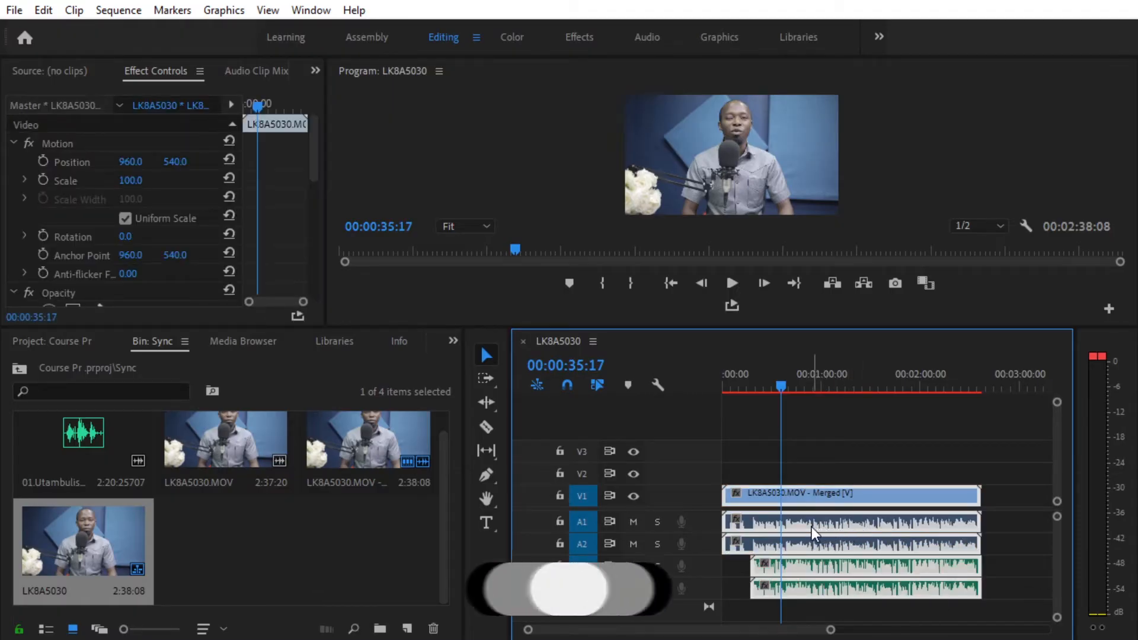
left_click(634, 521)
left_click(633, 544)
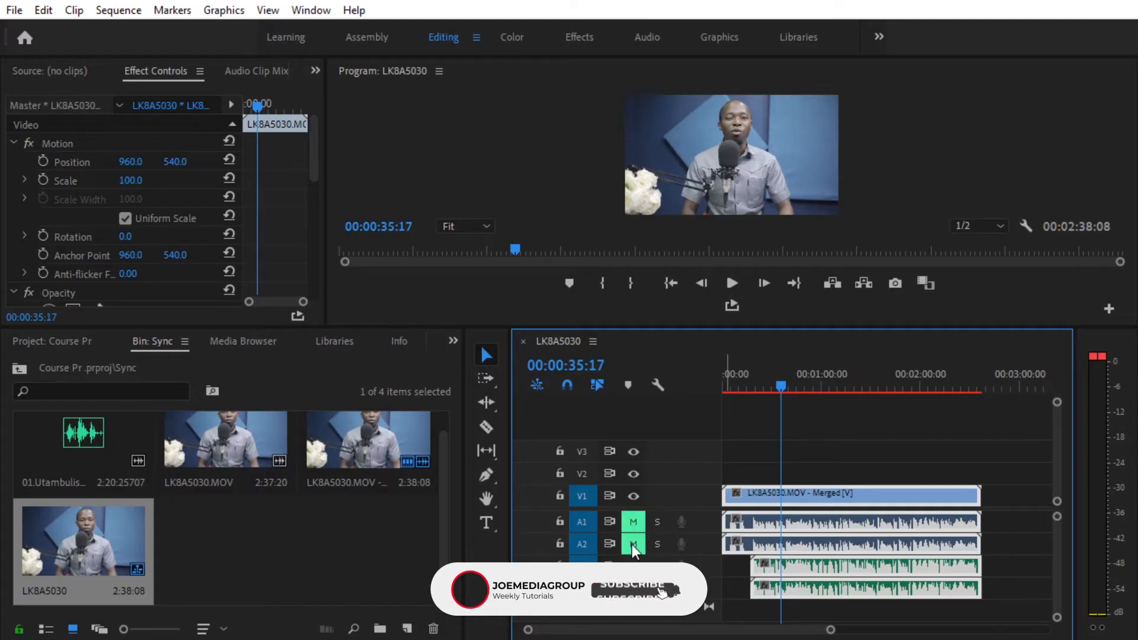
left_click(731, 285)
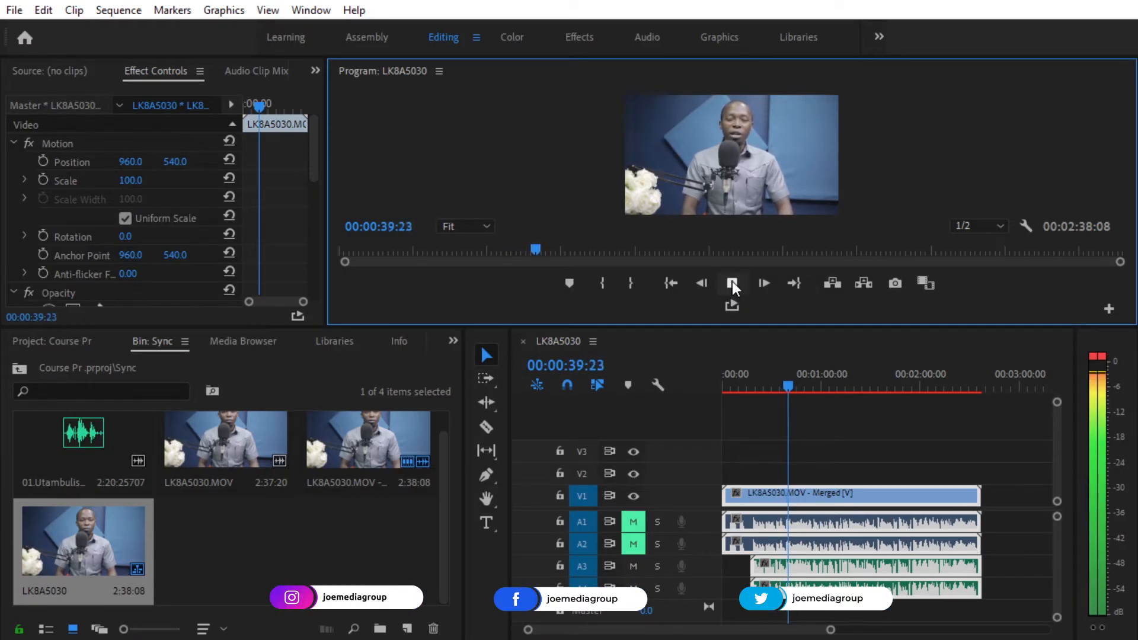
left_click(732, 284)
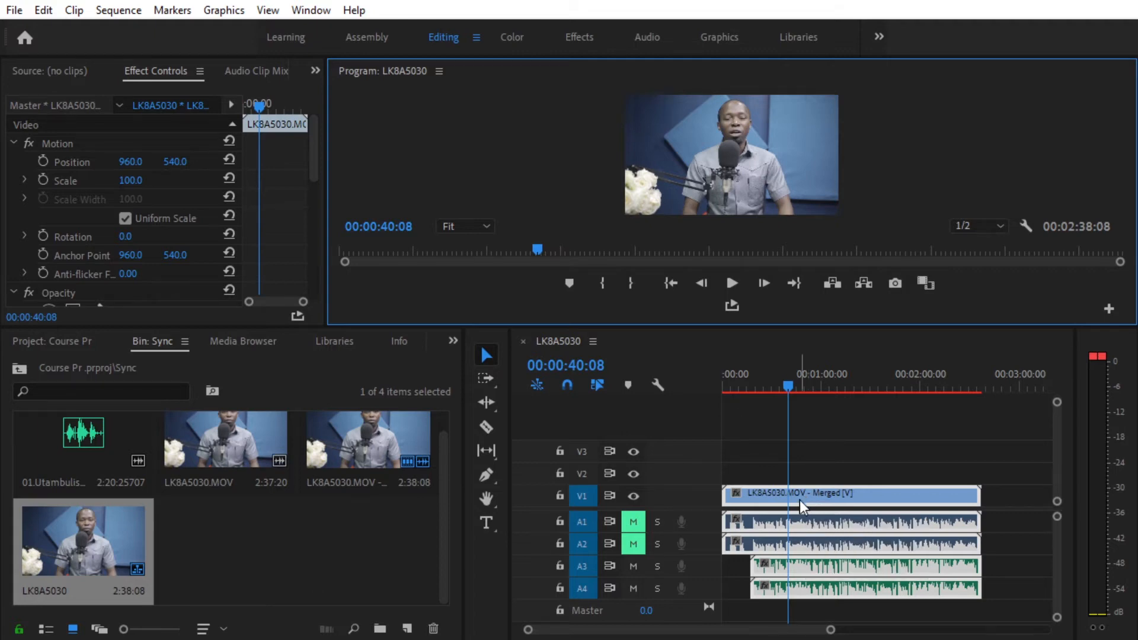
Step: Delete the merged clip from the timeline, and remove the LK8A5030 sequence and the merged clip from the Sync bin
left_click(823, 496)
key("Delete")
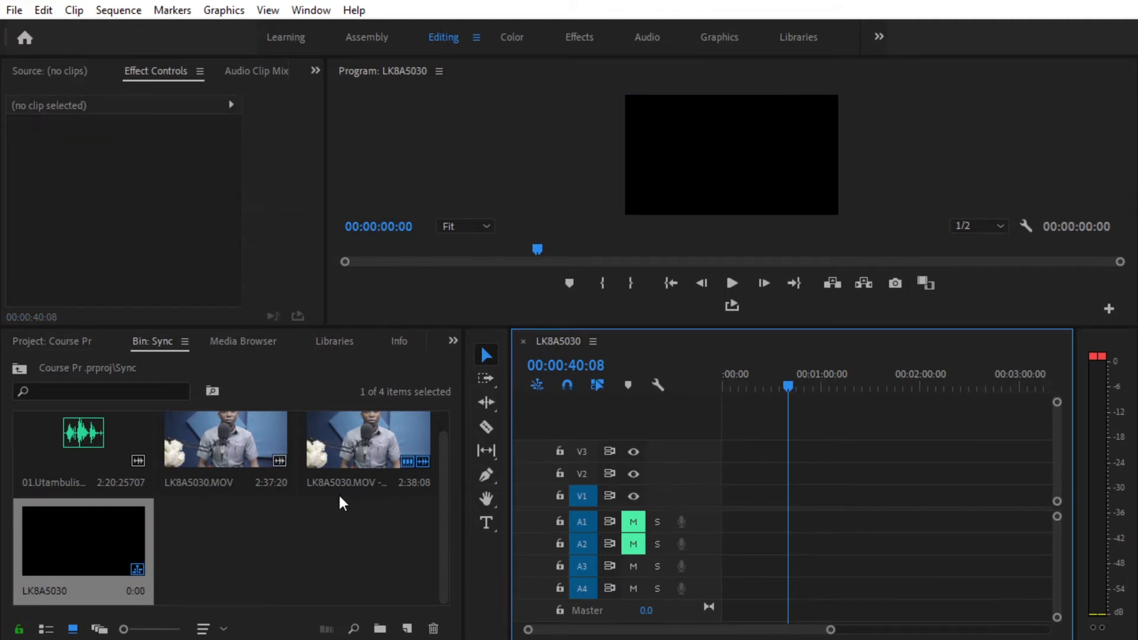
left_click(131, 536)
key("Delete")
left_click(364, 476)
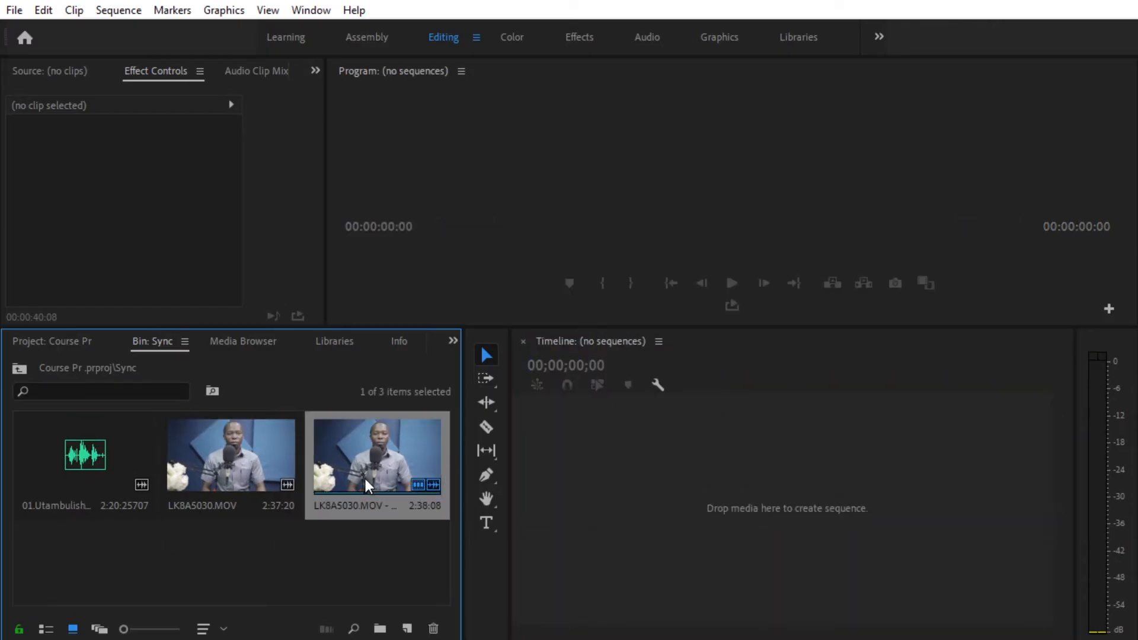
key("Delete")
left_click(649, 361)
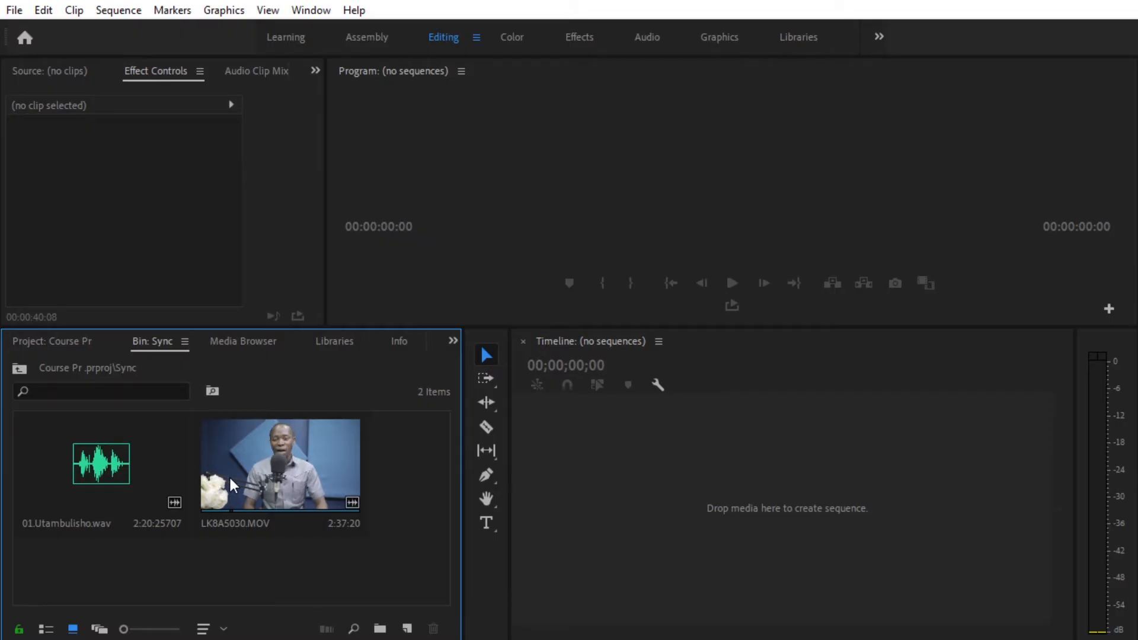
Step: Create a sequence from LK8A5030.MOV and place 01.Utambulisho.wav on track A2 beneath the camera audio
left_click(94, 466)
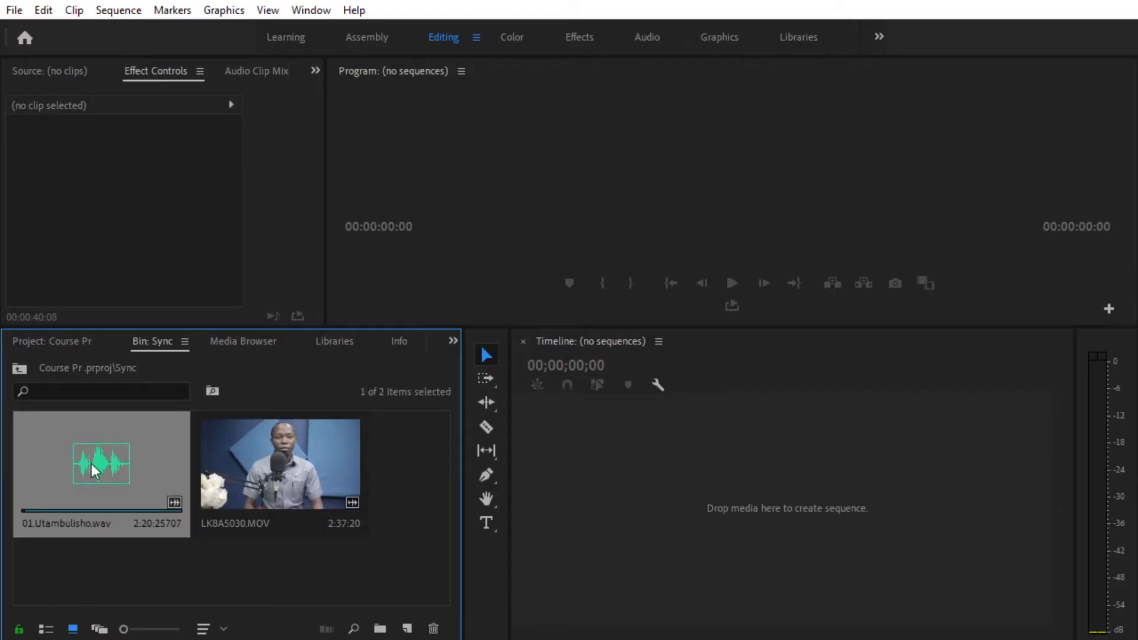
left_click(279, 460)
left_click_drag(272, 447, 574, 508)
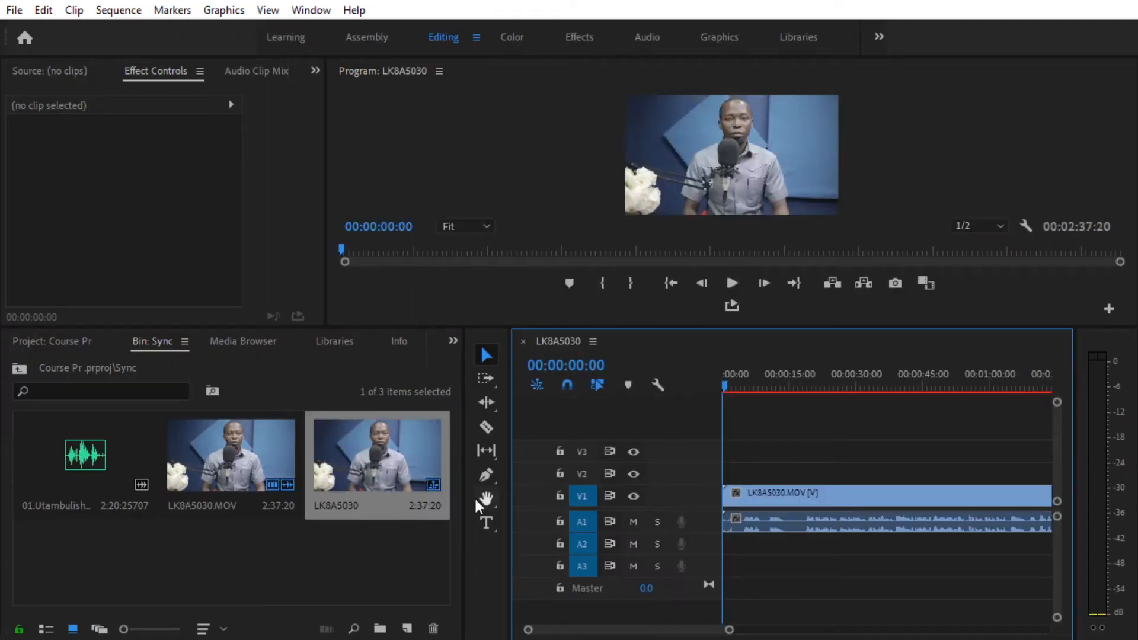
left_click(80, 471)
left_click_drag(169, 498, 747, 551)
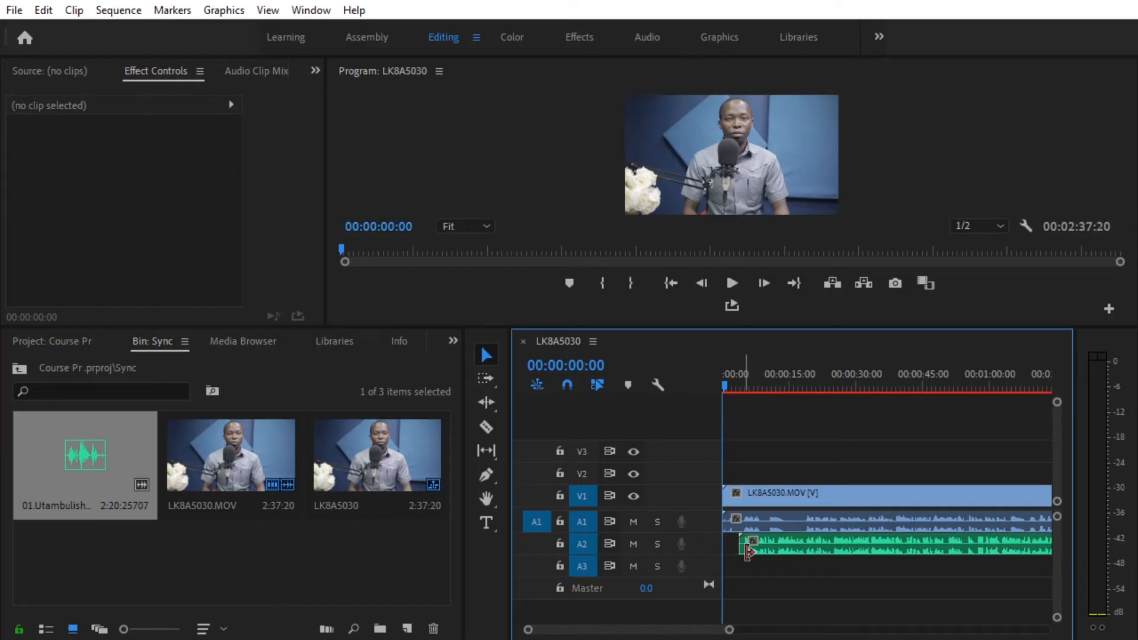
Step: Synchronize the video clip and the external audio clip in the timeline by audio, using track channel 1
left_click_drag(730, 631, 889, 457)
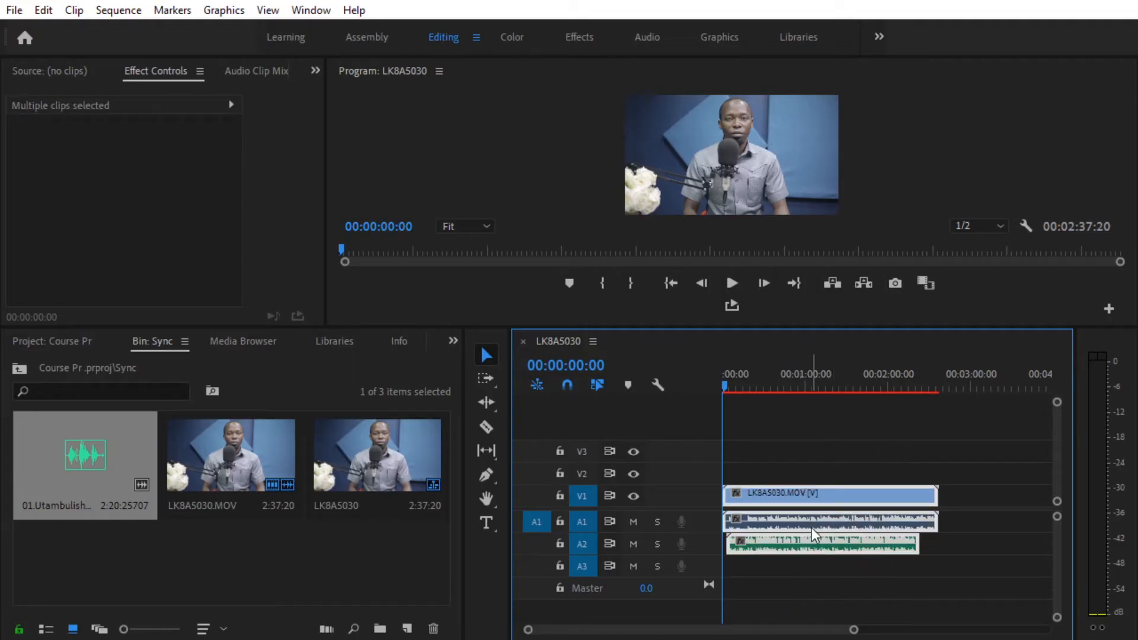
right_click(815, 500)
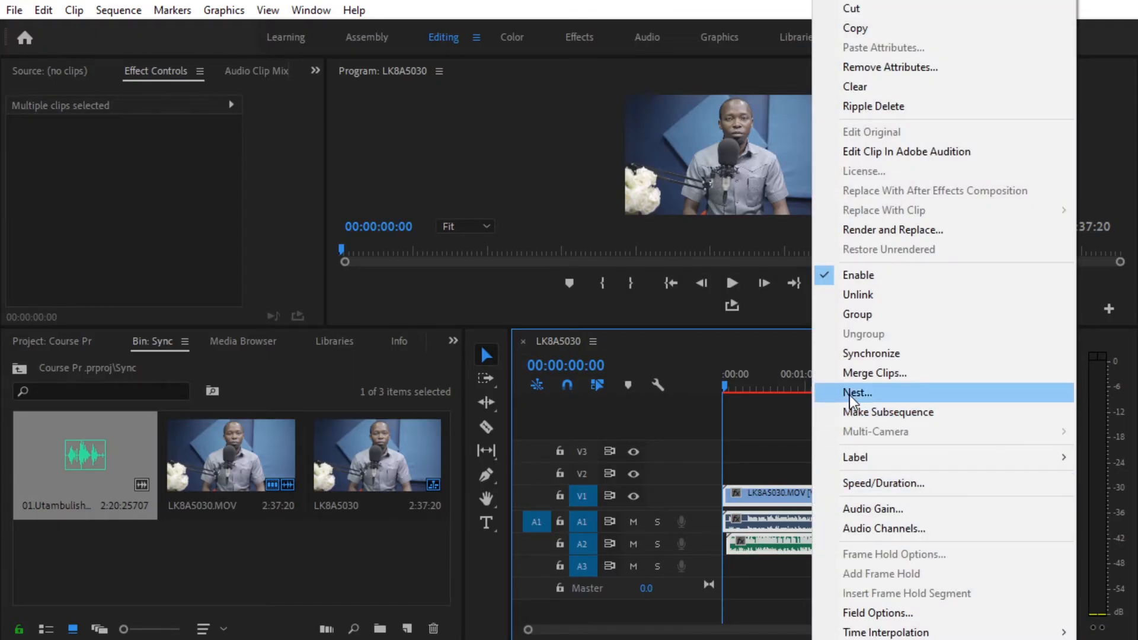
left_click(860, 355)
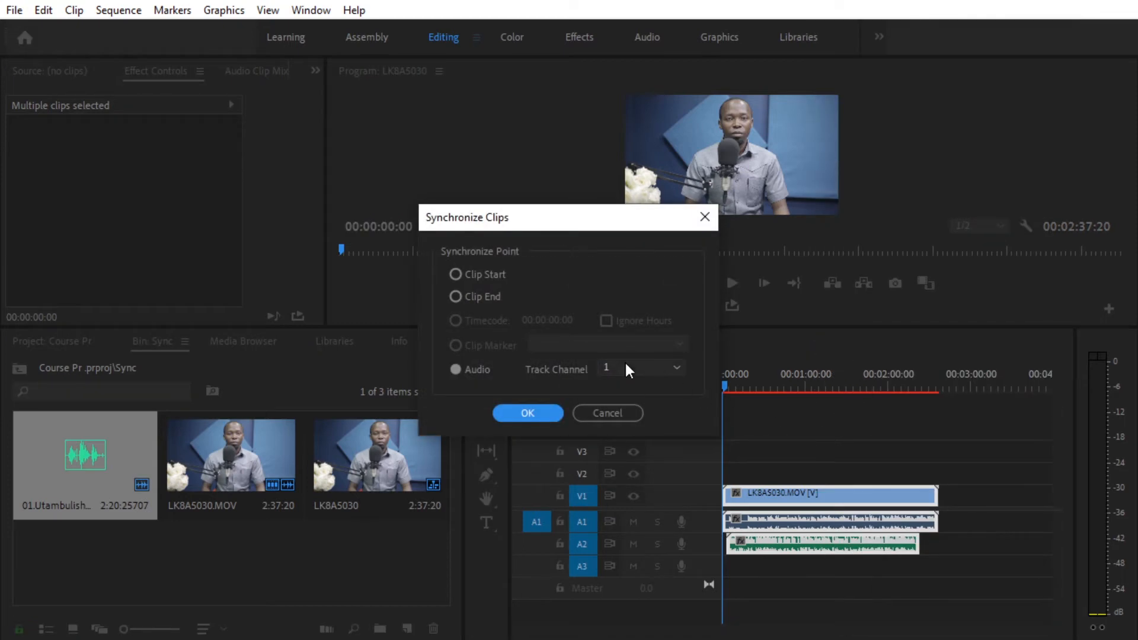
left_click(455, 370)
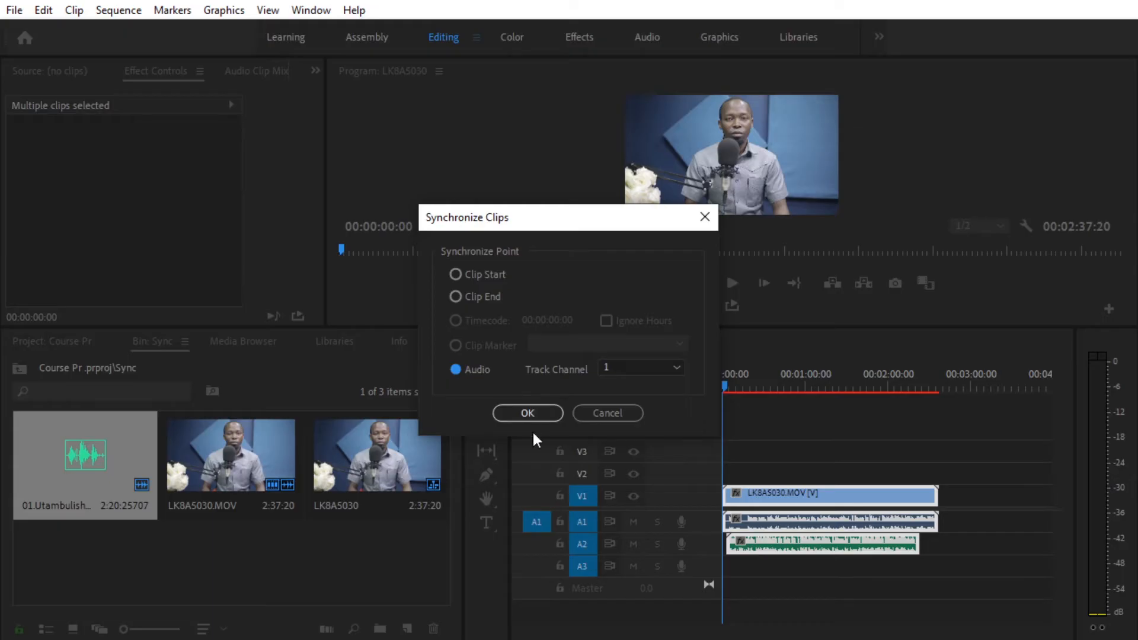
left_click(526, 413)
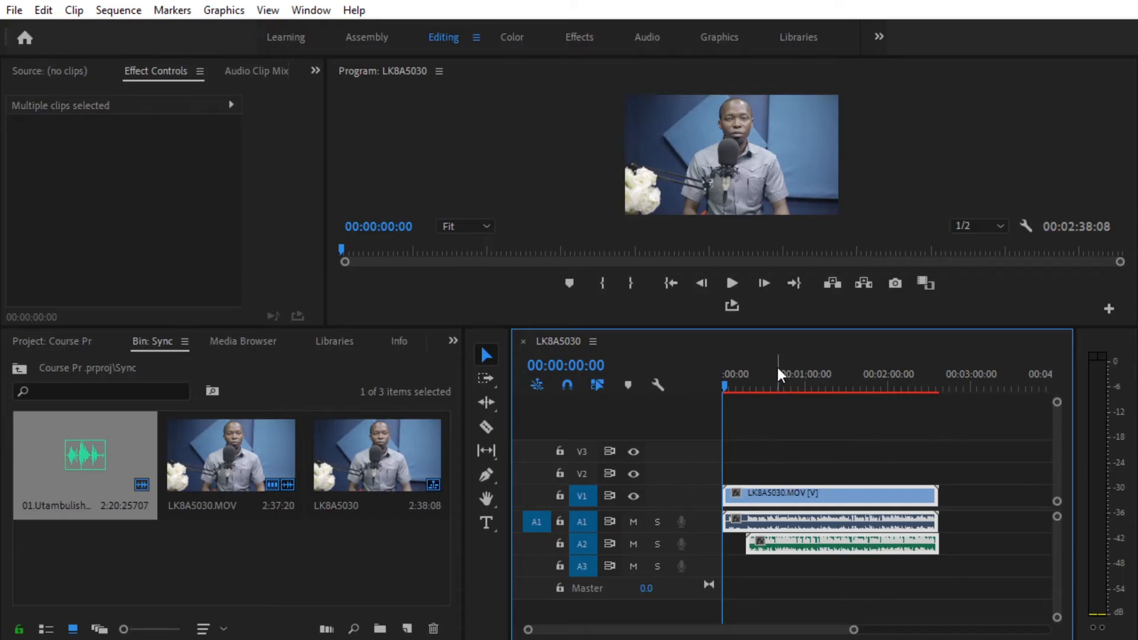
Step: Mute the camera audio on track A1 and play back the sequence from about 37 seconds in
left_click(773, 388)
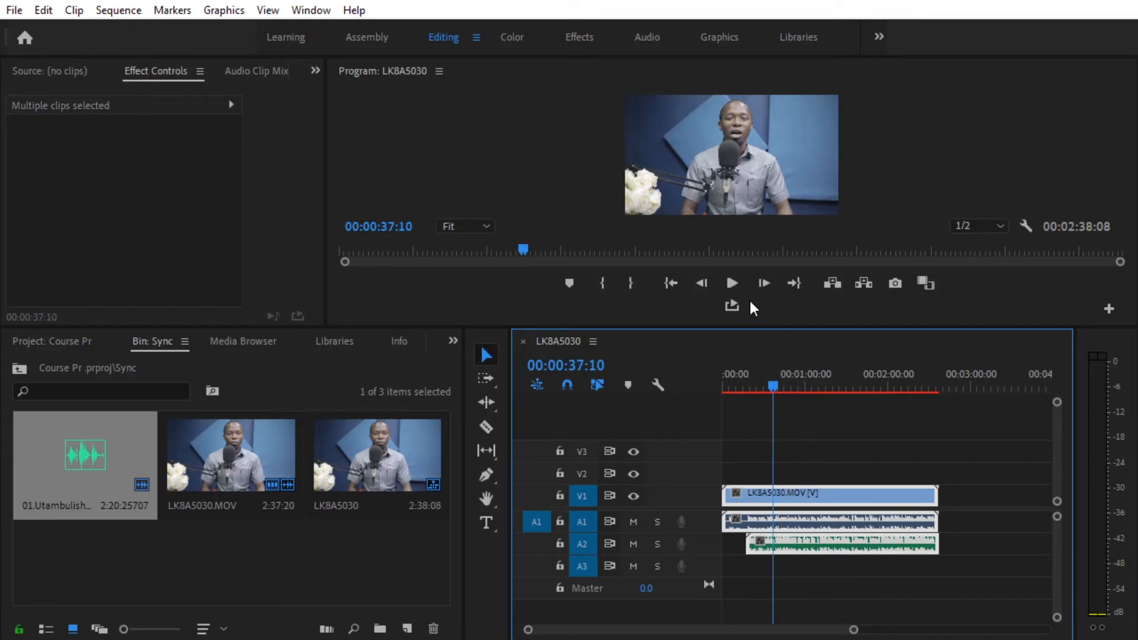
left_click(633, 521)
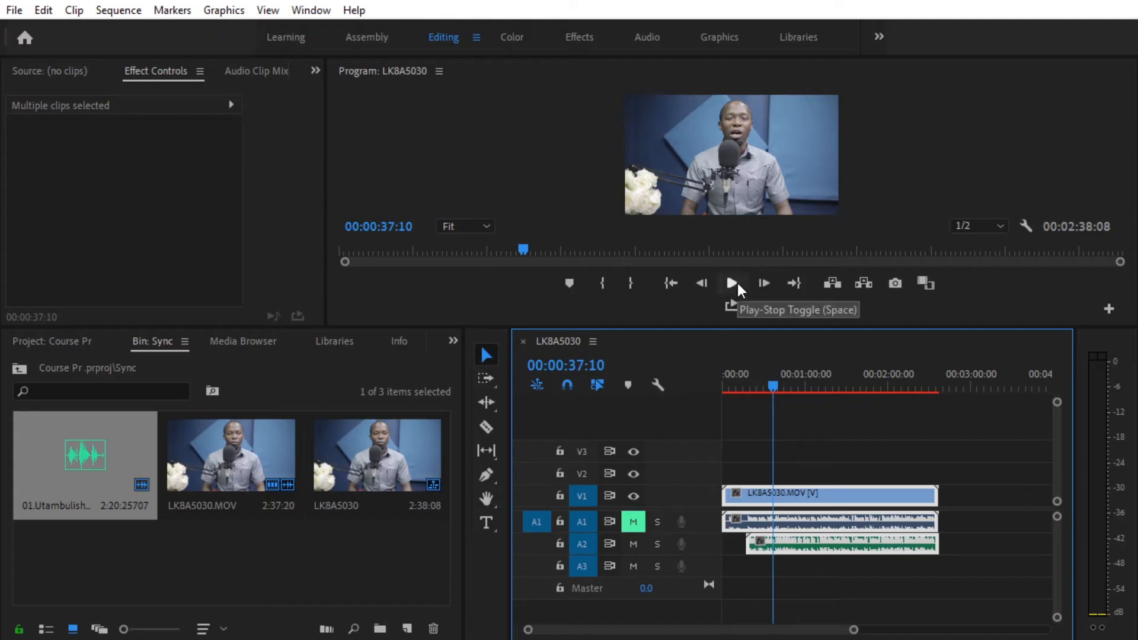
left_click(737, 283)
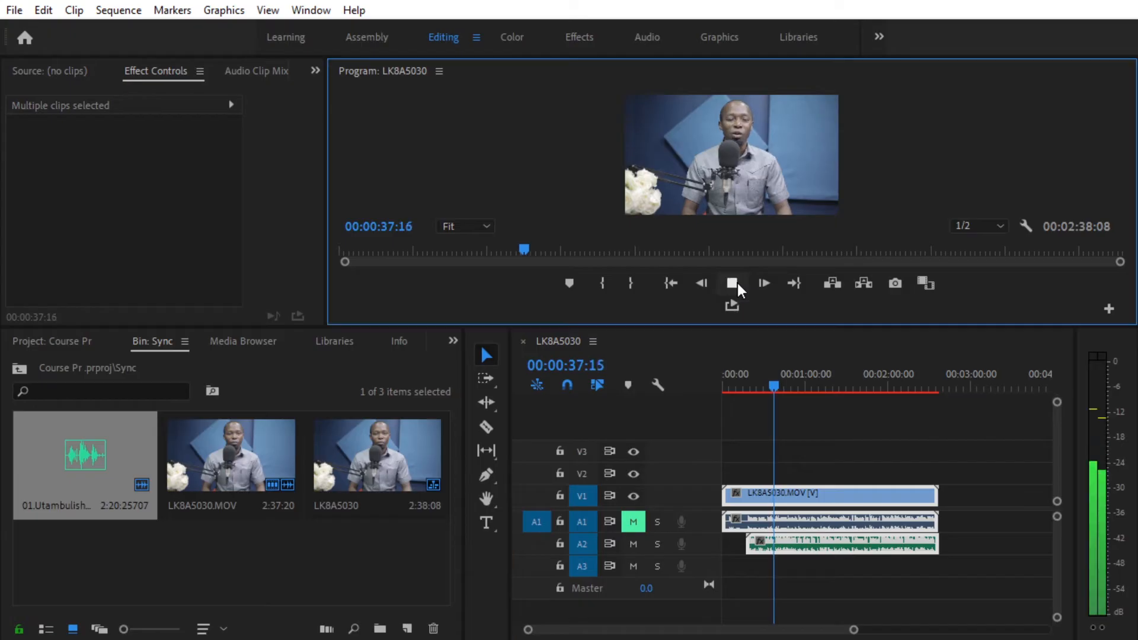
left_click(737, 283)
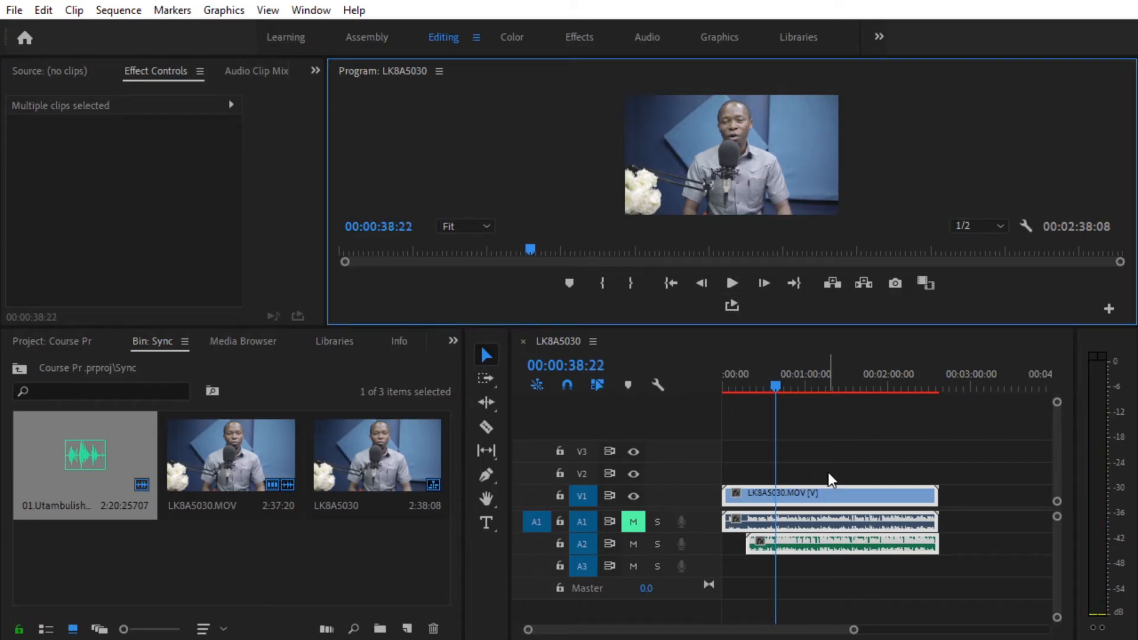
Step: Delete all clips from the timeline and remove the LK8A5030 sequence from the Sync bin
left_click_drag(853, 629, 893, 629)
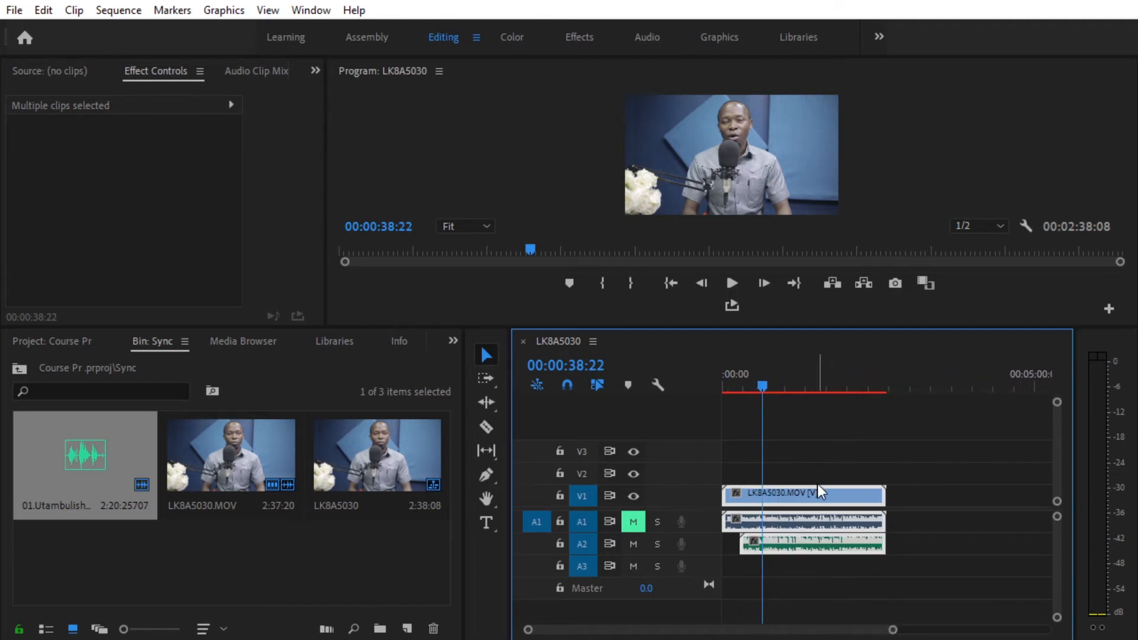
key("Delete")
left_click(384, 460)
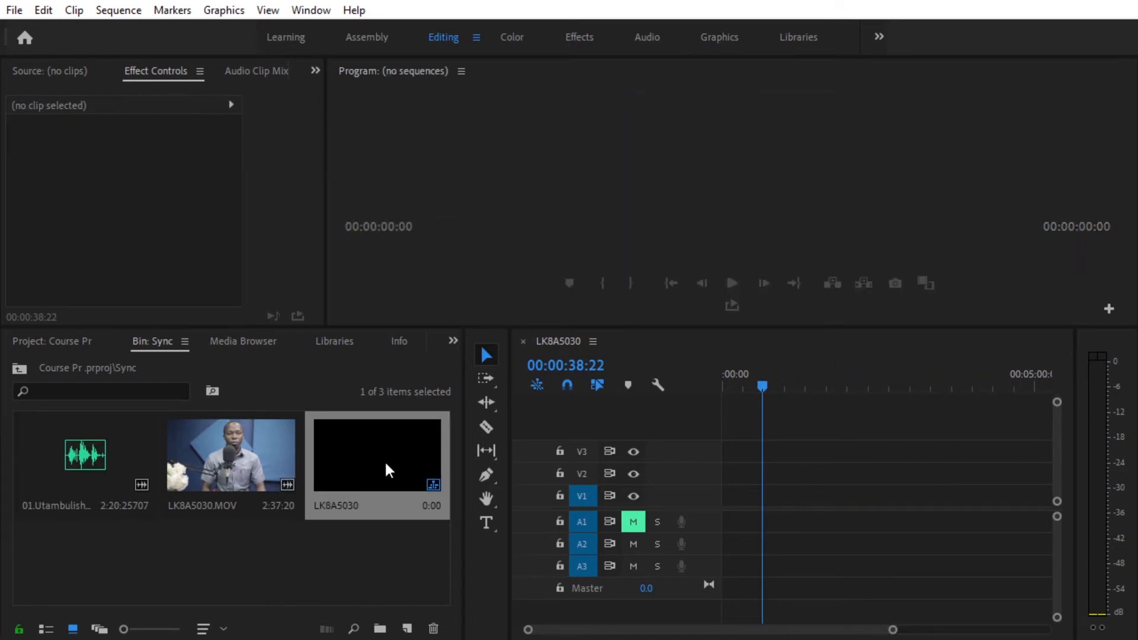
key("Delete")
Step: Create a new sequence from LK8A5030.MOV and place 01.Utambulisho.wav on track A2 below the camera audio
left_click(284, 462)
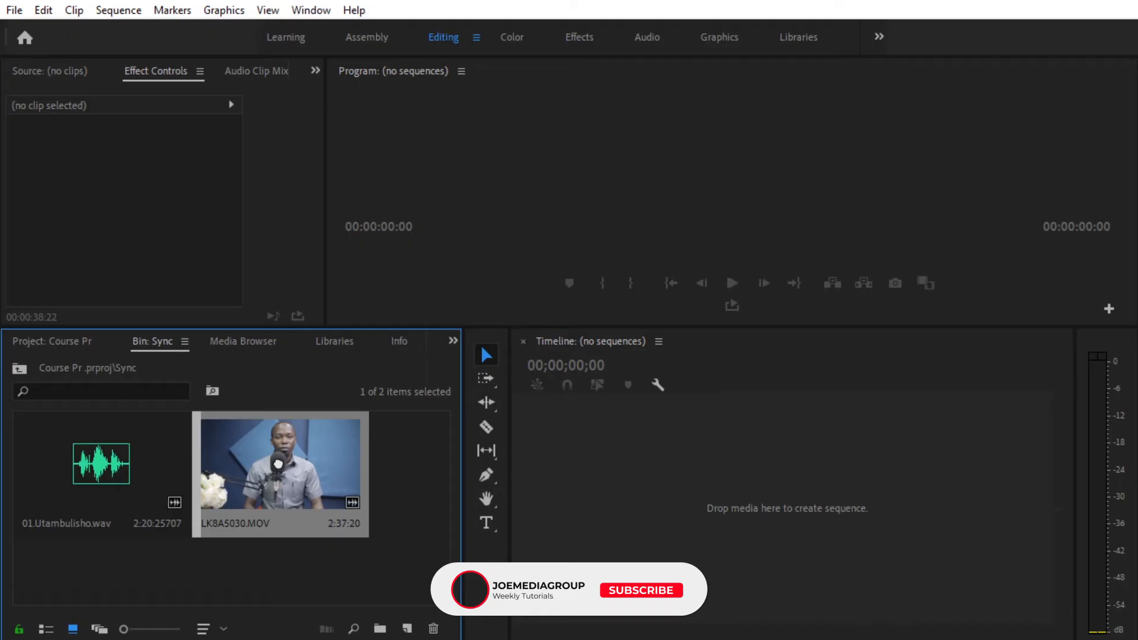
left_click_drag(278, 464, 587, 492)
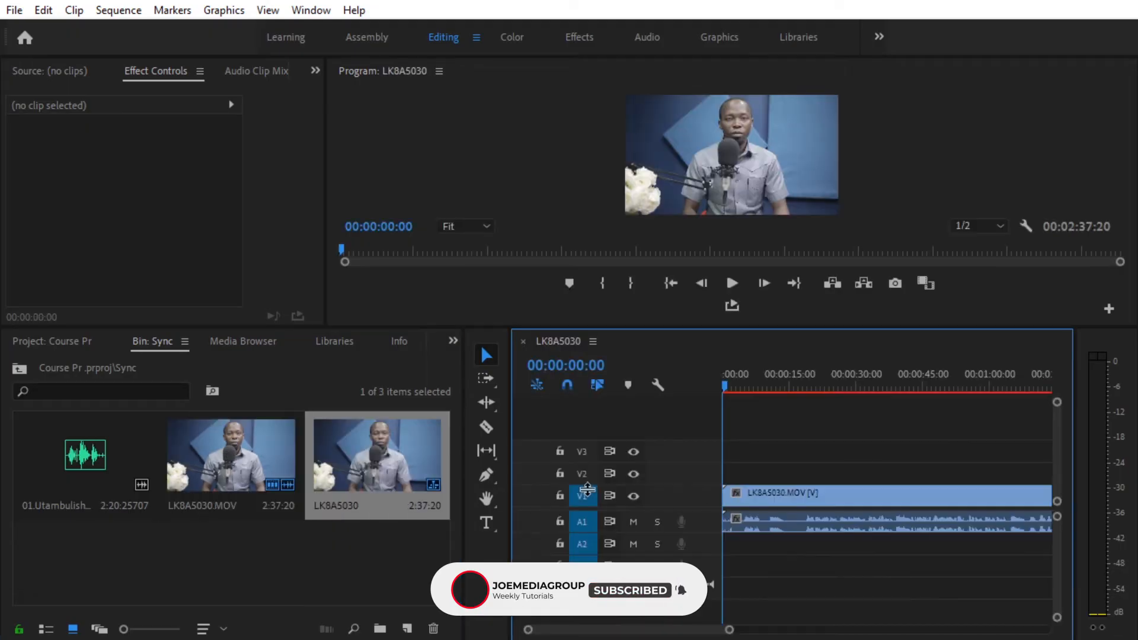
left_click_drag(56, 472, 735, 542)
Step: Enlarge the timeline area and increase the audio track height for a detailed view of both waveforms
left_click_drag(723, 628, 592, 629)
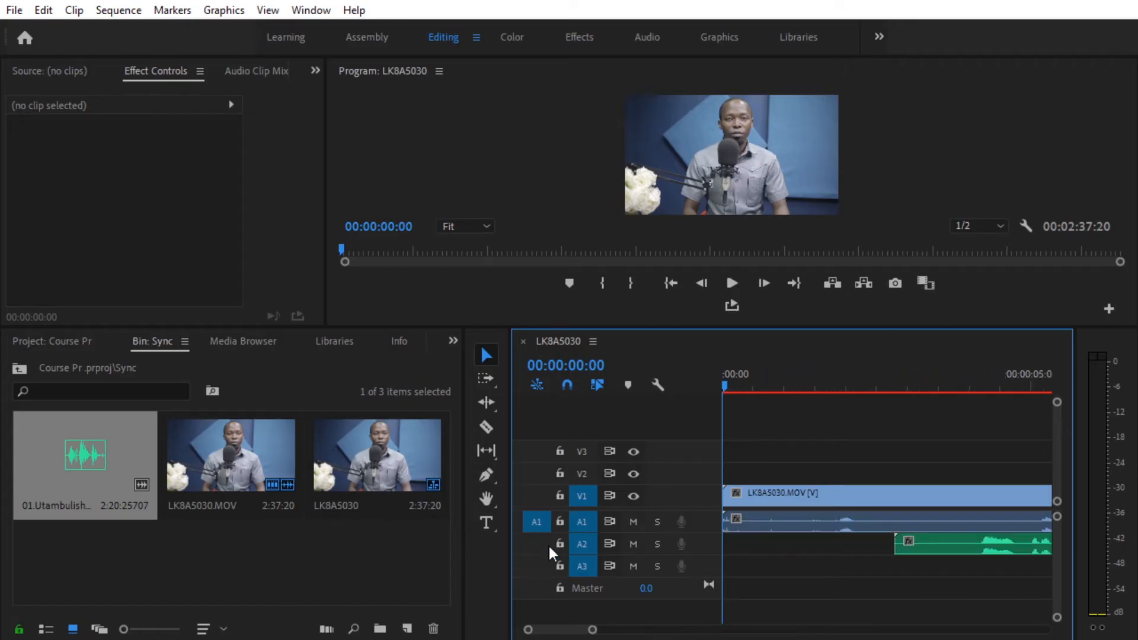
left_click_drag(509, 541, 92, 503)
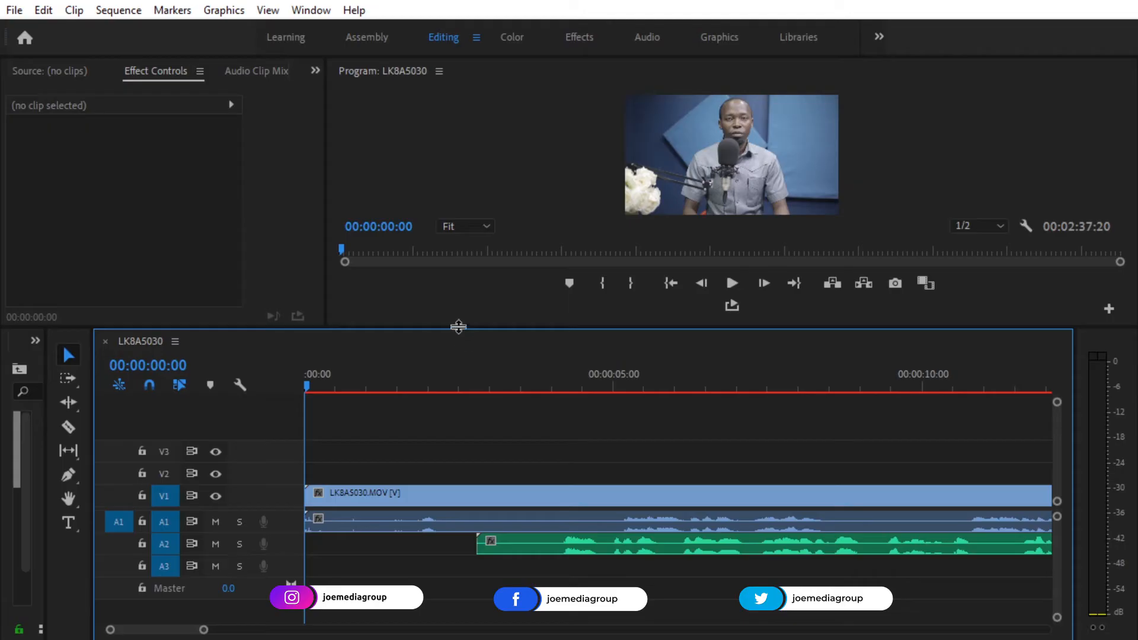
left_click_drag(458, 326, 506, 98)
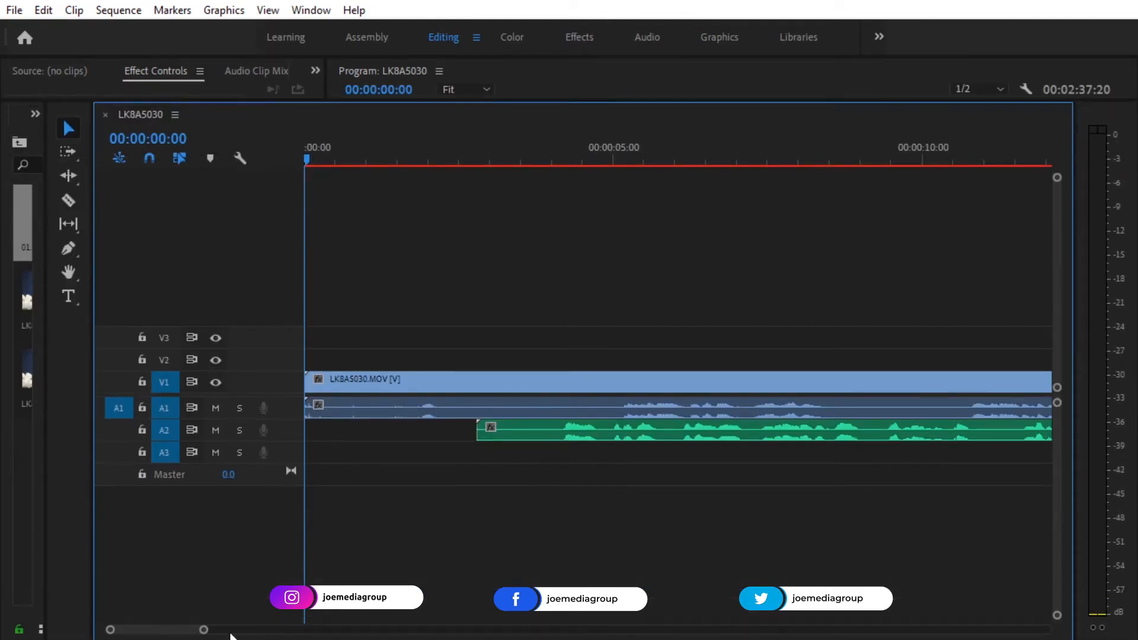
left_click_drag(202, 629, 237, 629)
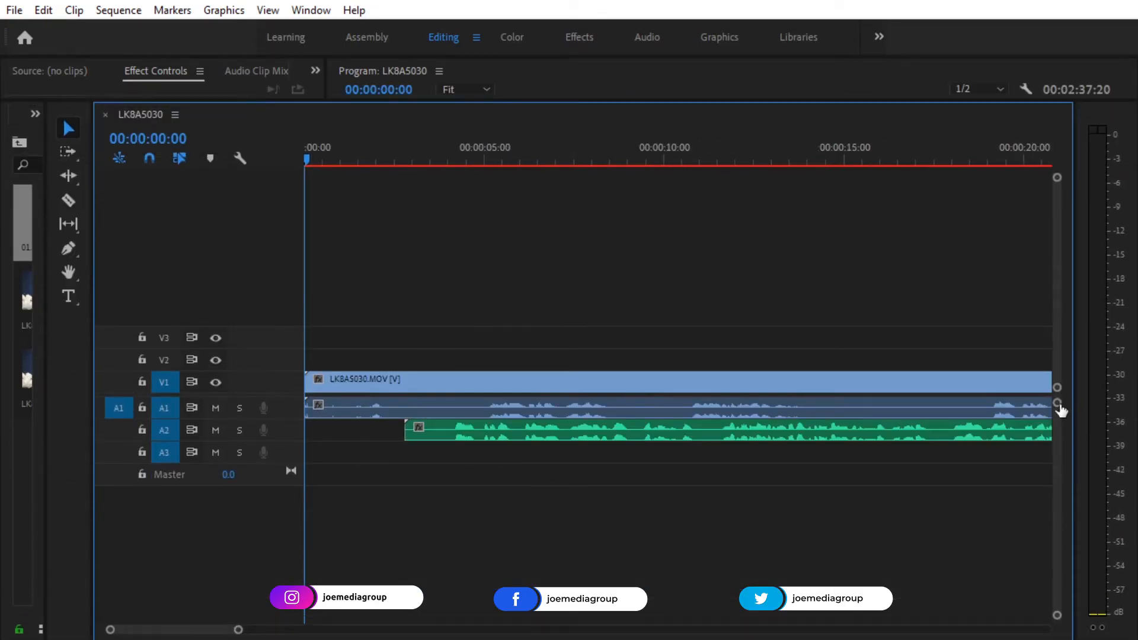
left_click_drag(1057, 403, 1052, 408)
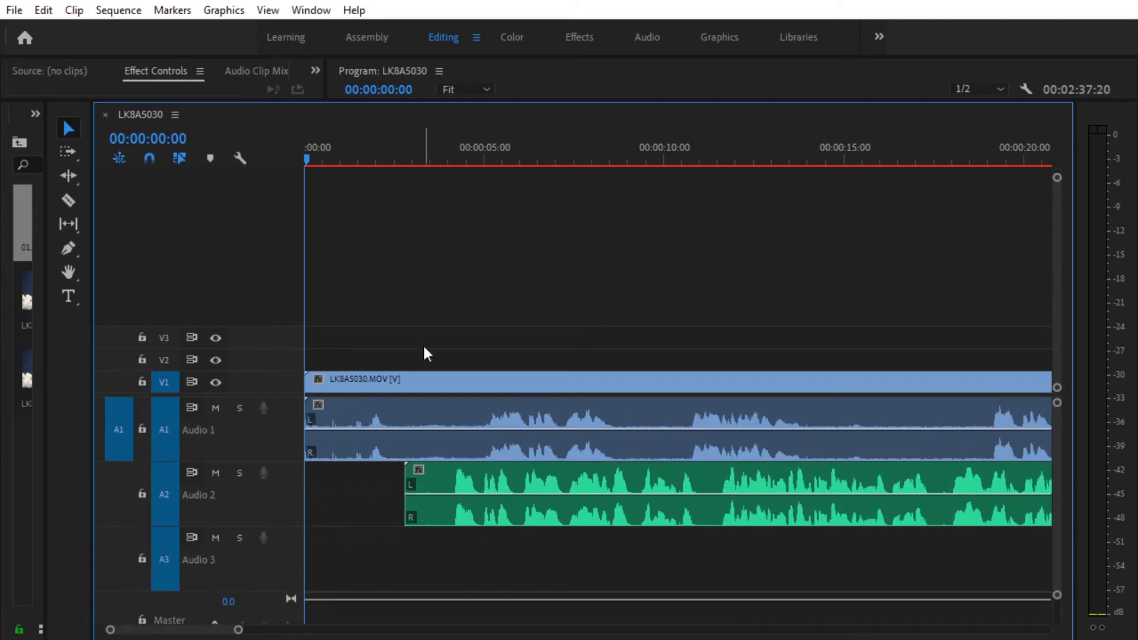
Step: Play back the sequence from about 4 seconds in to hear both unsynchronized audio tracks
left_click(461, 150)
key("space")
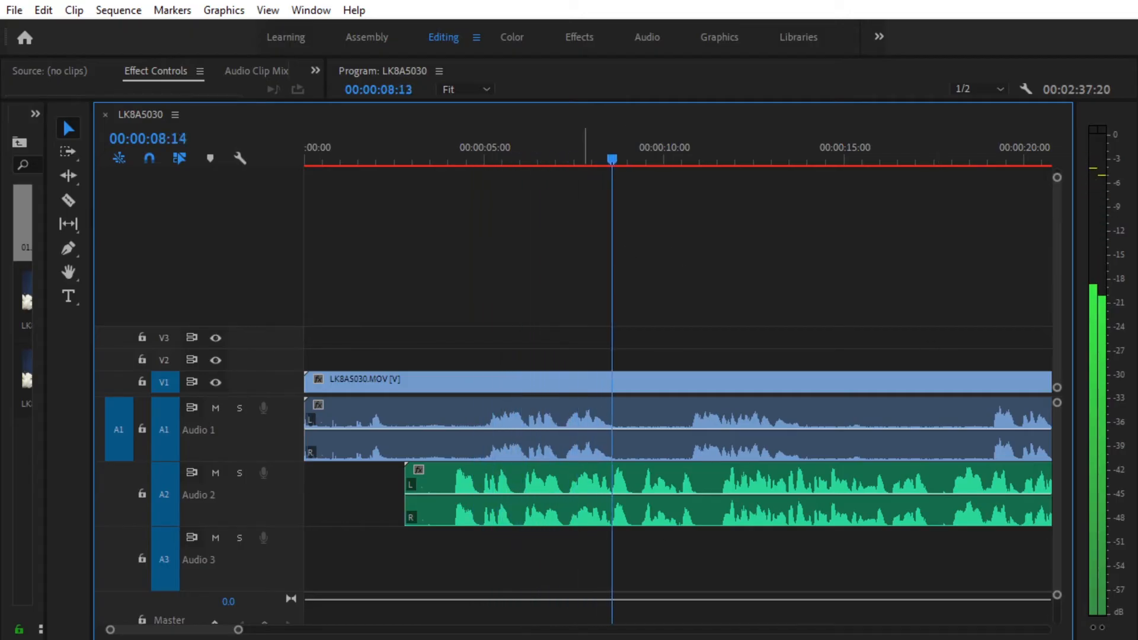
key("space")
Step: Move the external audio clip on A2 to start at about 17 seconds and play back around its start
left_click_drag(238, 633, 361, 633)
left_click_drag(425, 486, 582, 486)
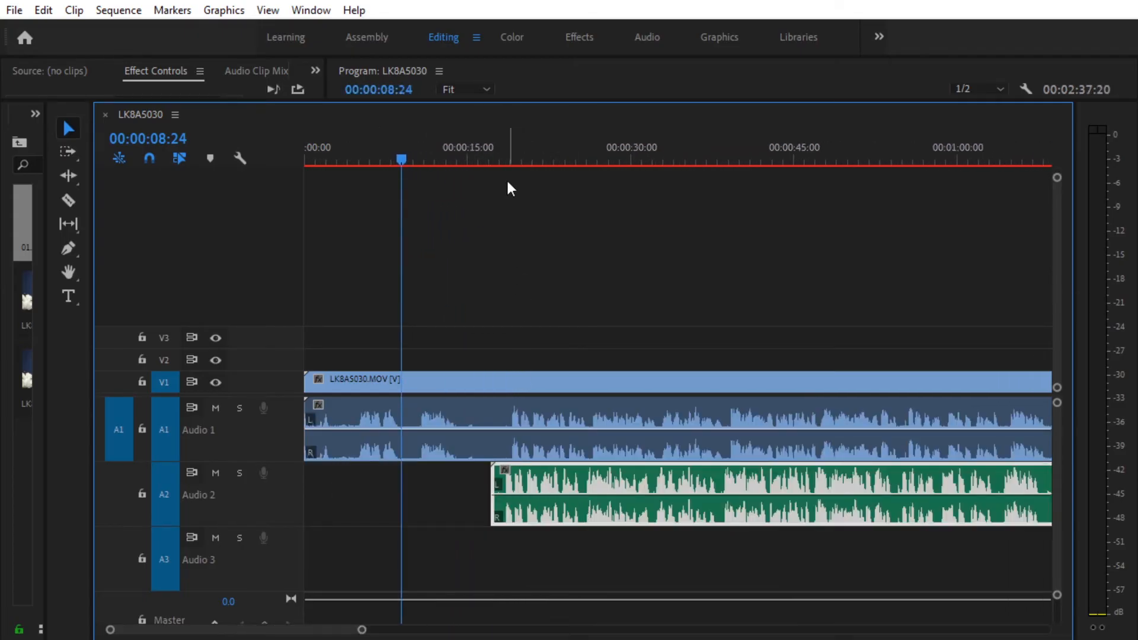
left_click(501, 157)
key("space")
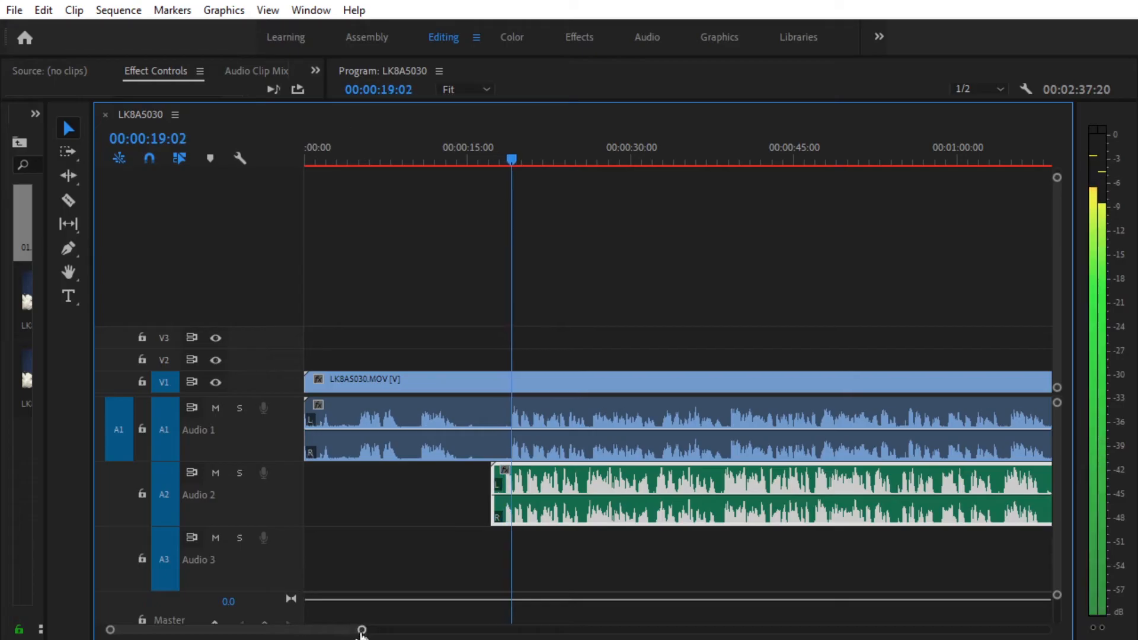
left_click_drag(362, 630, 240, 630)
key("space")
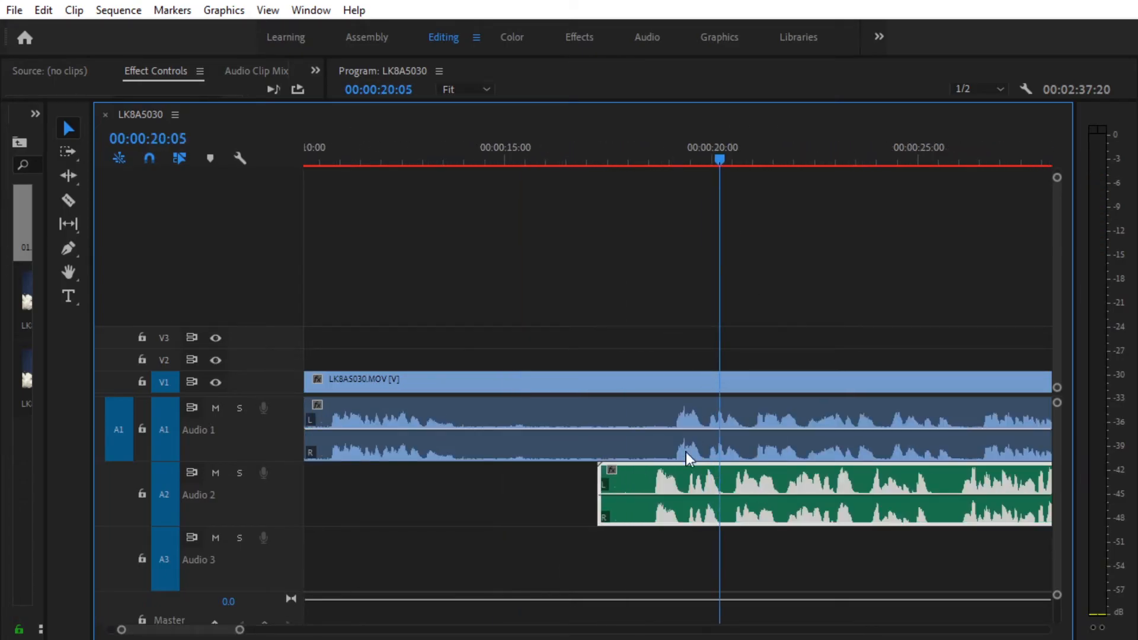
Step: Shift the A2 audio clip to start at 00:00:17:18, matching its waveform peaks to the camera audio, and play back from 00:00:18:07
left_click_drag(650, 481, 669, 477)
left_click_drag(713, 156, 640, 172)
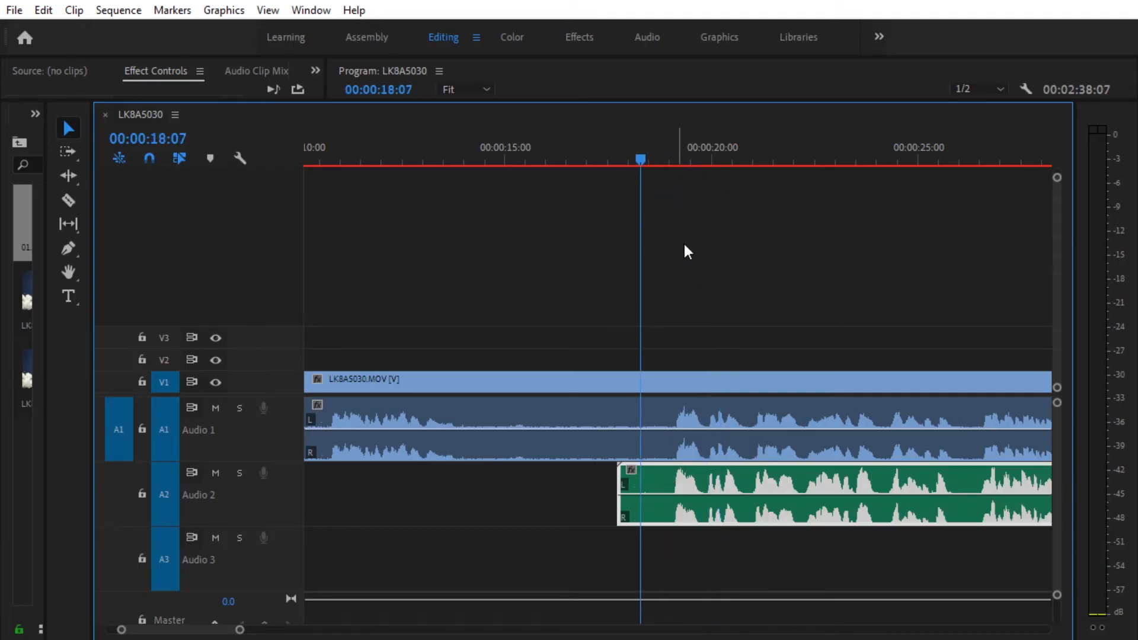
key("space")
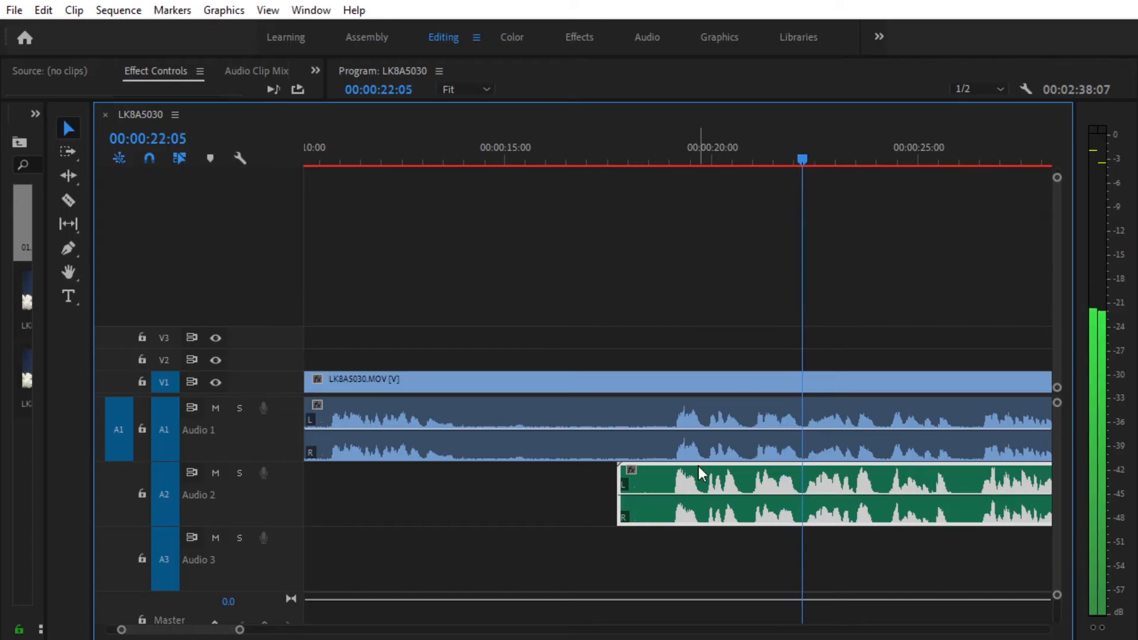
key("space")
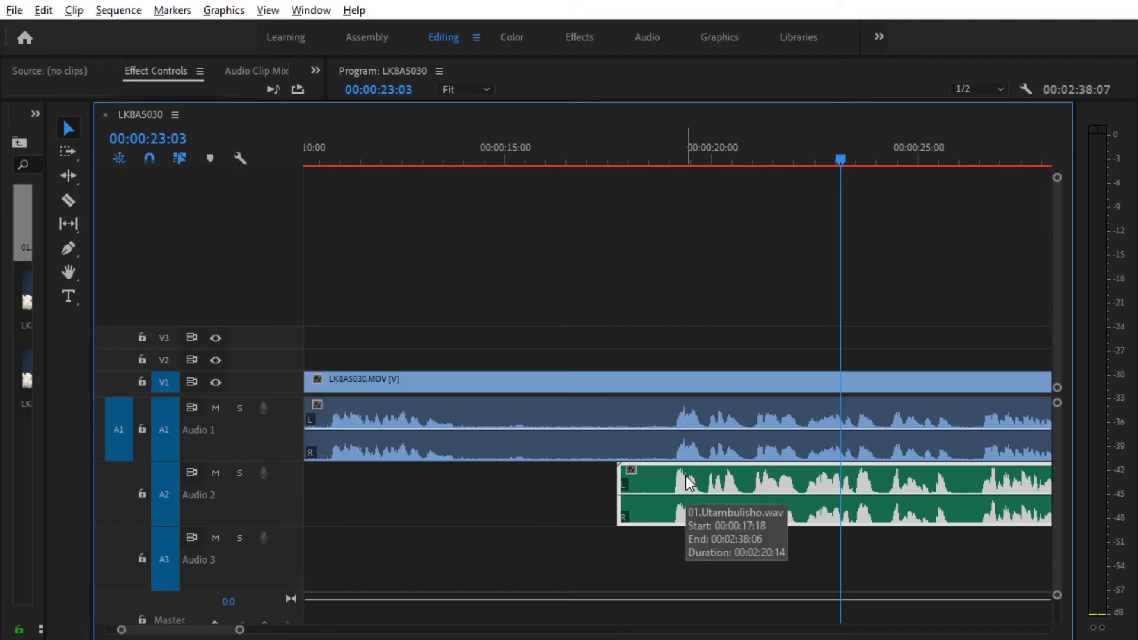
Step: Nudge the external audio clip on A2 one frame later and play back the alignment
key("alt+Right")
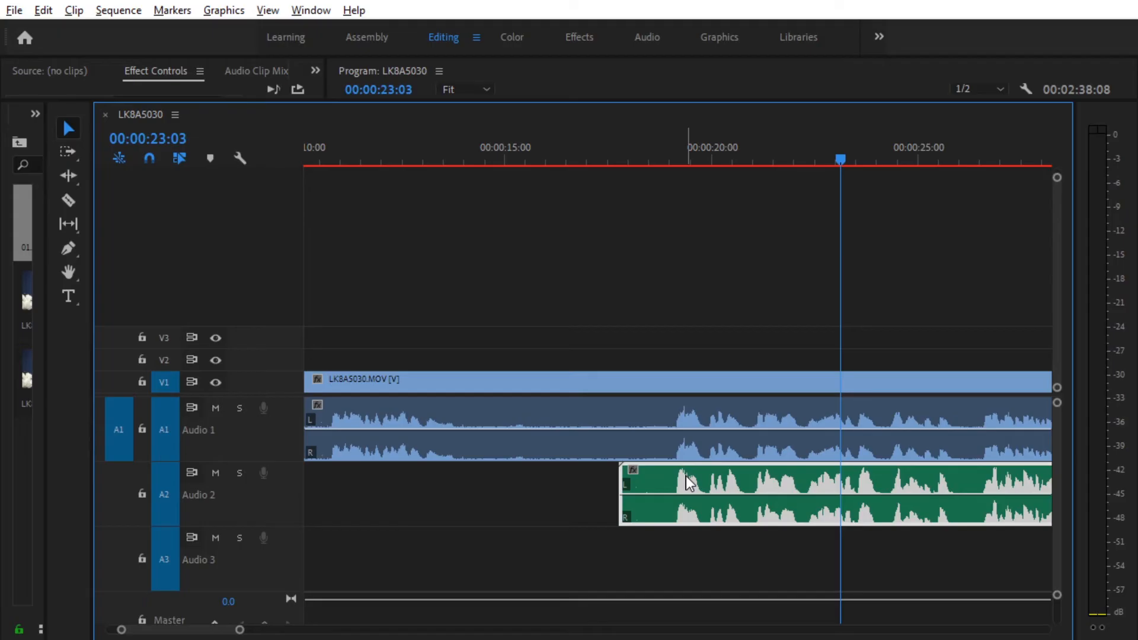
key("space")
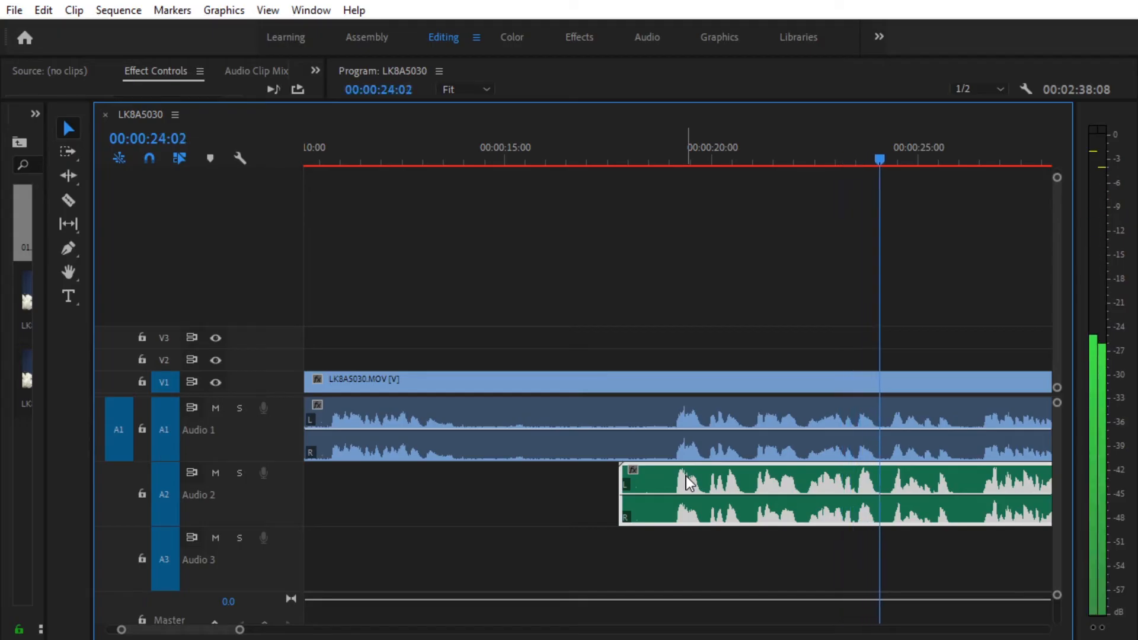
key("space")
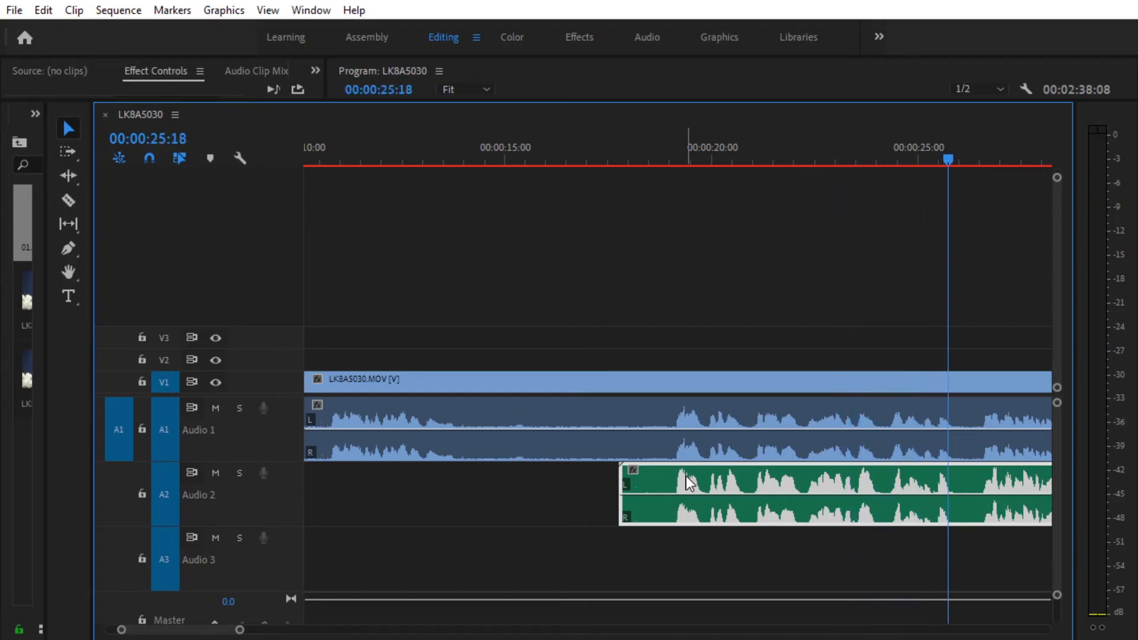
Step: Nudge the external audio clip on A2 many frames earlier, away from the matching camera waveform
key("alt+Left")
key("alt+Left")
key("alt+Left")
key("alt+Left")
key("alt+Left")
key("alt+Left")
key("alt+Left")
key("alt+Left")
key("alt+Left")
key("alt+Left")
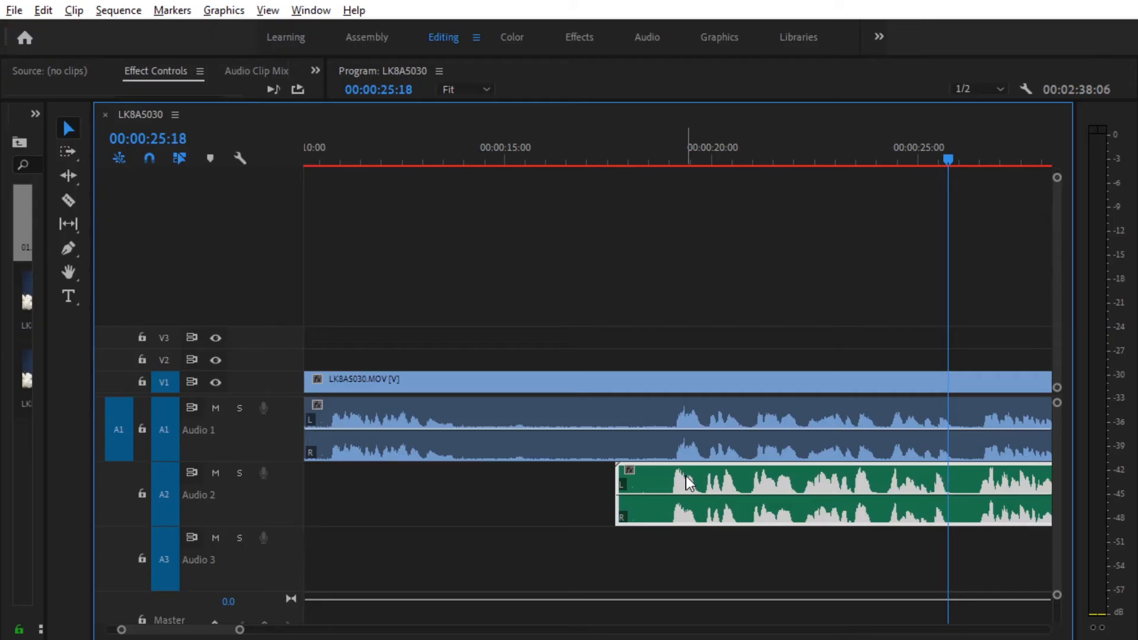
key("alt+Left")
key("alt+Left")
key("alt+Left")
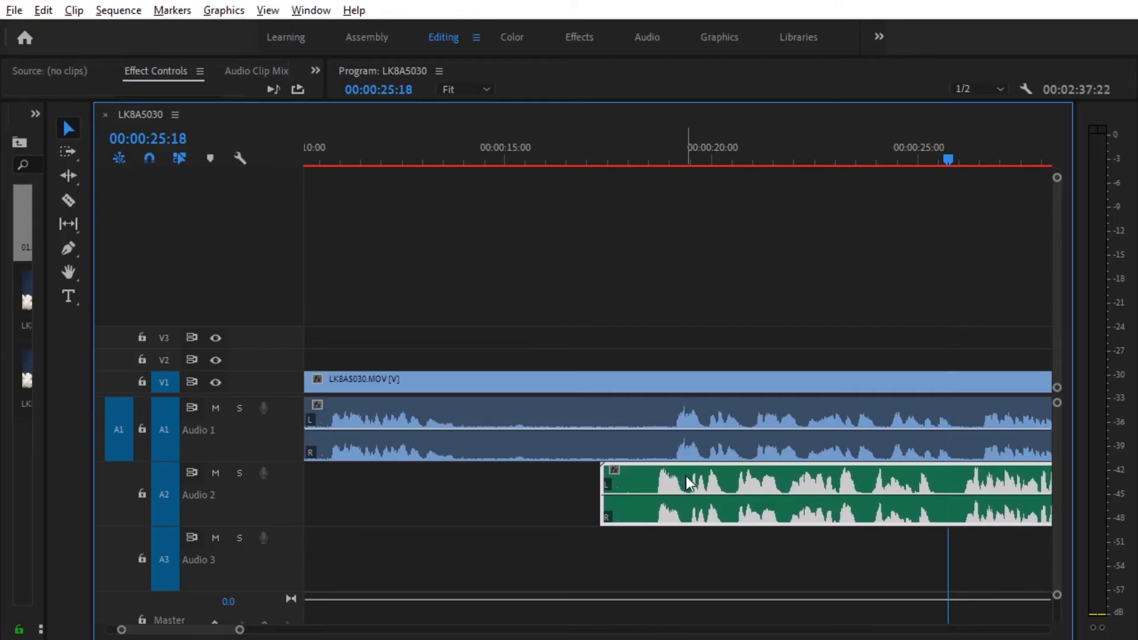
key("alt+Left")
key("alt+Left")
key("alt+Left")
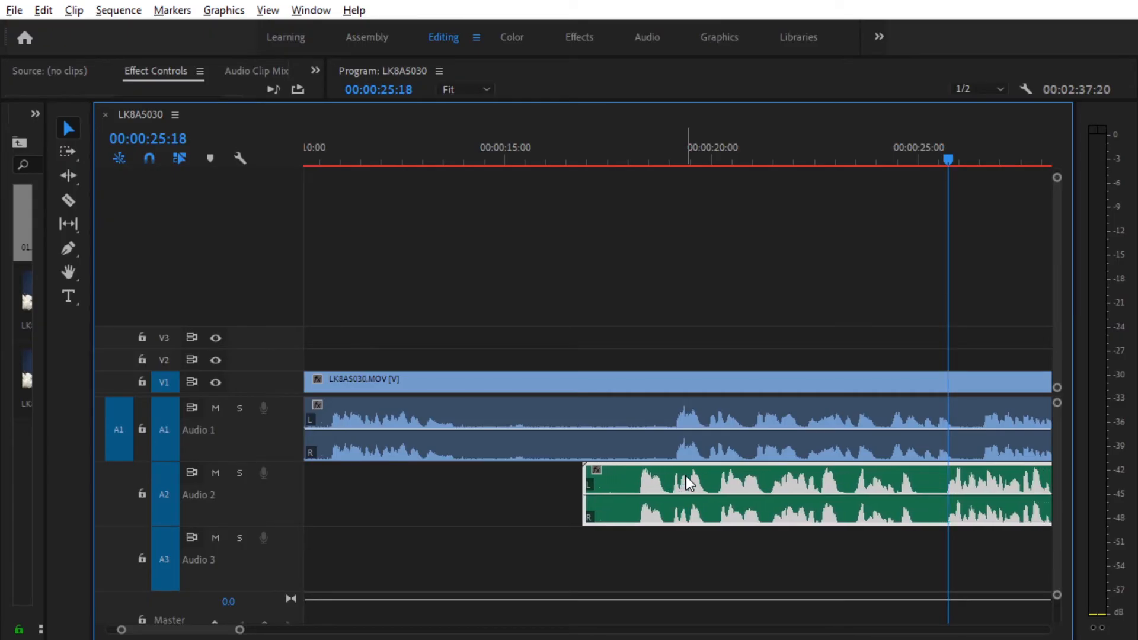
Step: Nudge the external audio clip on A2 later again until its peaks approach the camera waveform, and play it back
key("alt+Right")
key("alt+Right")
key("alt+Right")
key("alt+Right")
key("alt+Right")
key("alt+Right")
key("alt+Right")
key("alt+Right")
key("alt+Right")
key("alt+Right")
key("alt+Right")
key("alt+Right")
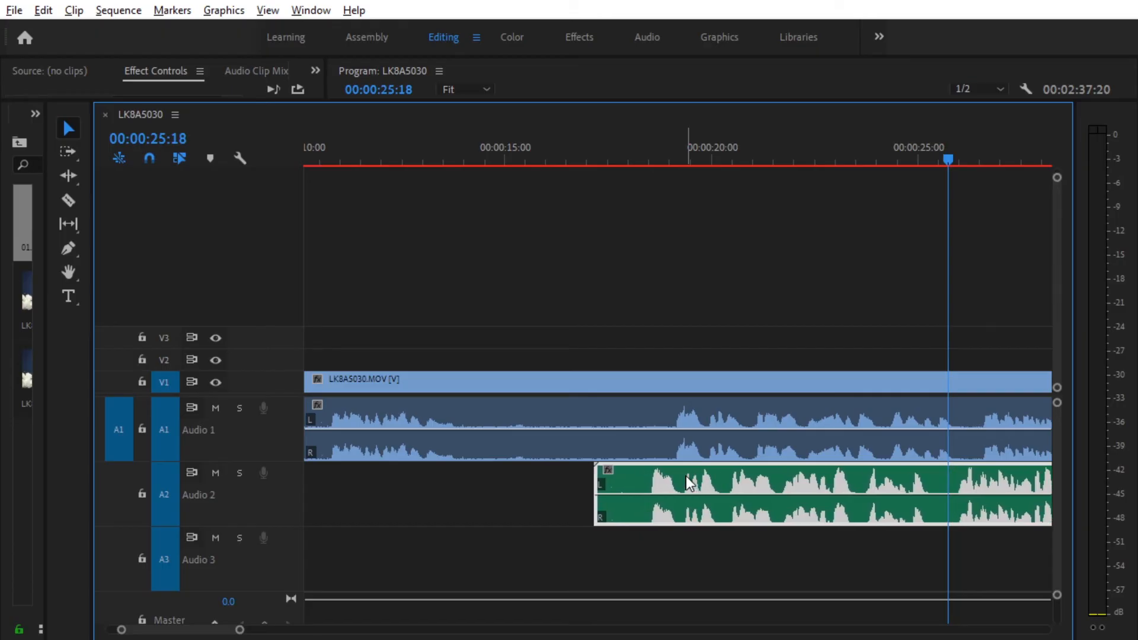
key("alt+Right")
key("alt+Right")
key("alt+Right")
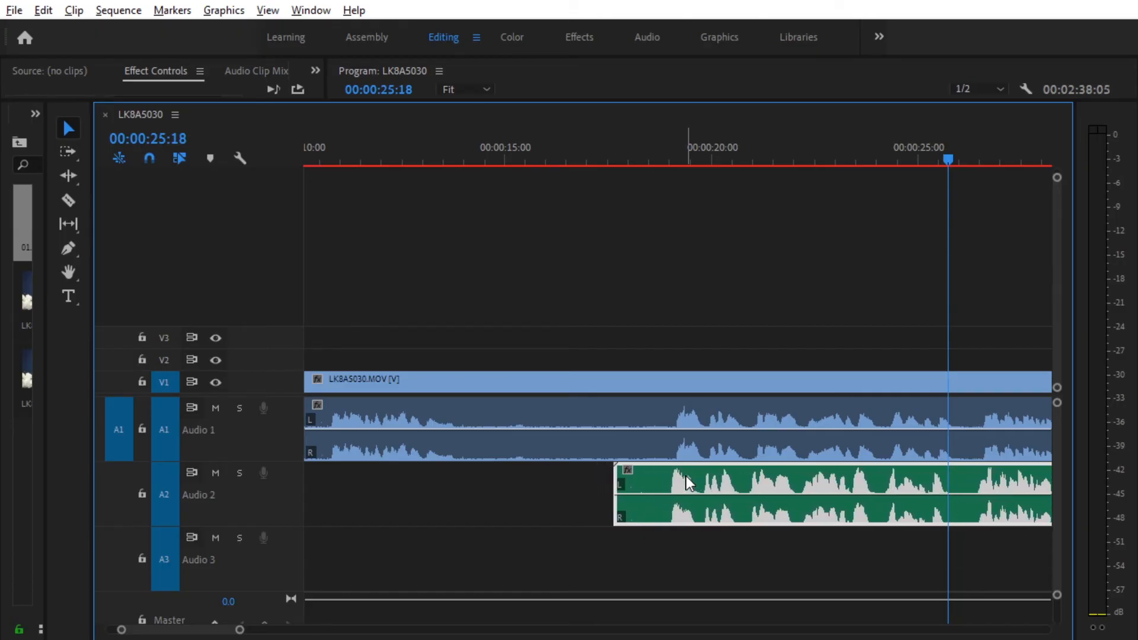
key("space")
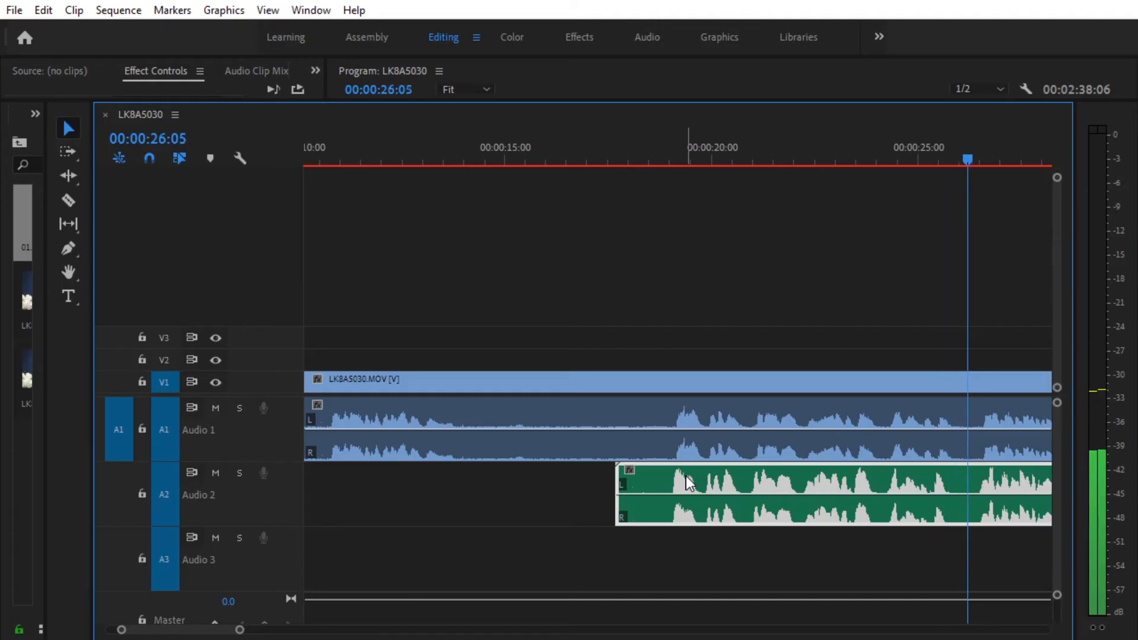
key("space")
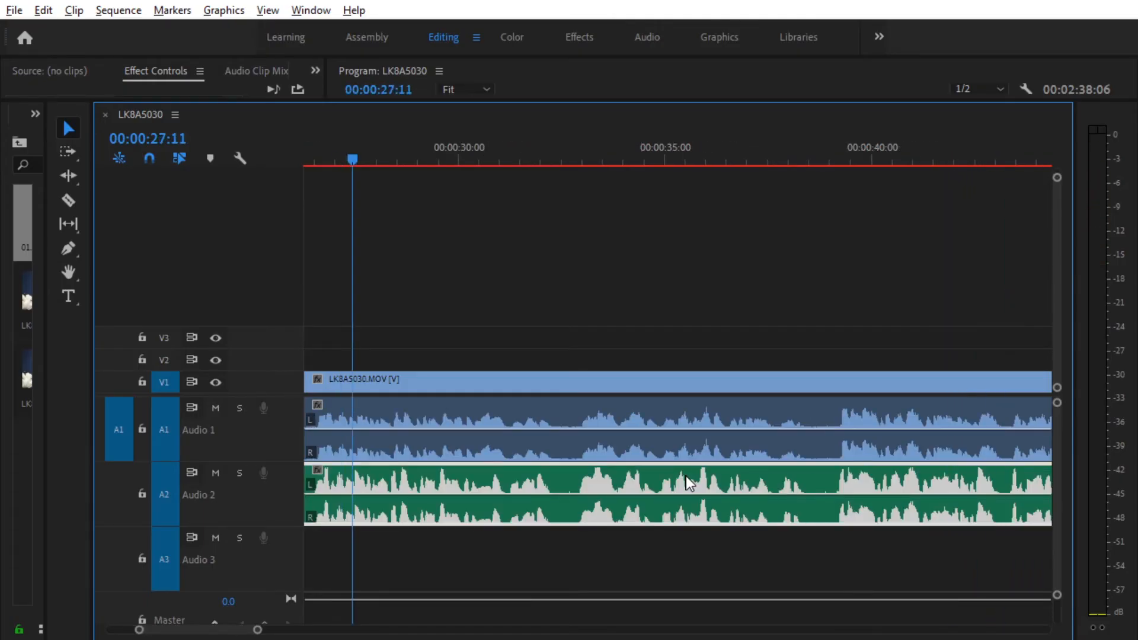
Step: Fine-tune the external audio clip on A2 by two single-frame nudges later, playing back after each one
key("alt+Right")
key("space")
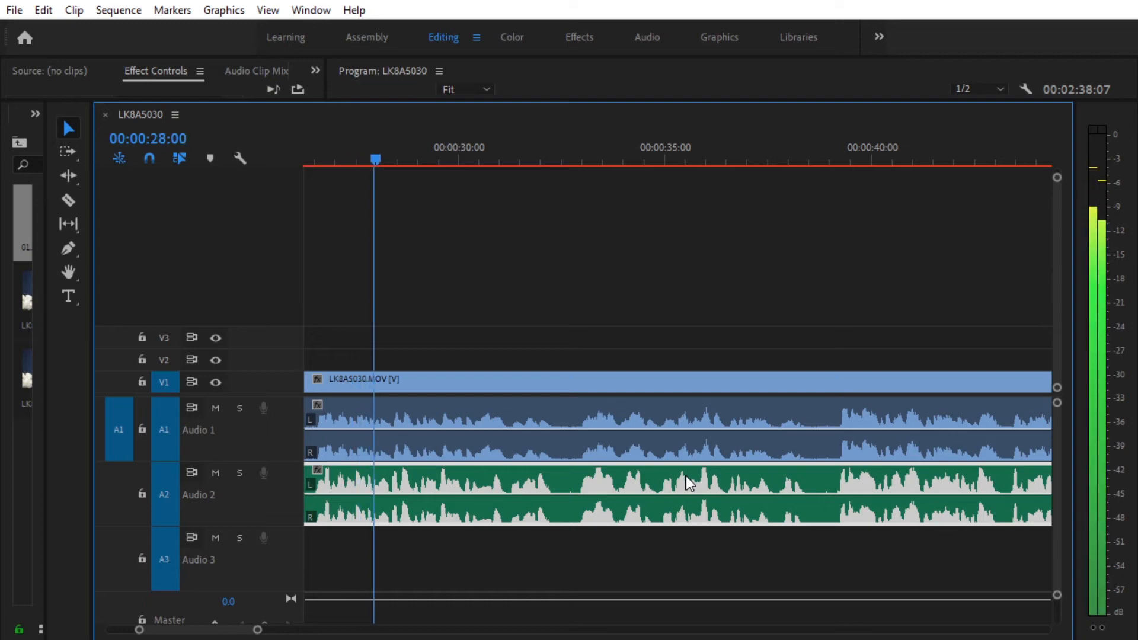
key("space")
key("alt+Right")
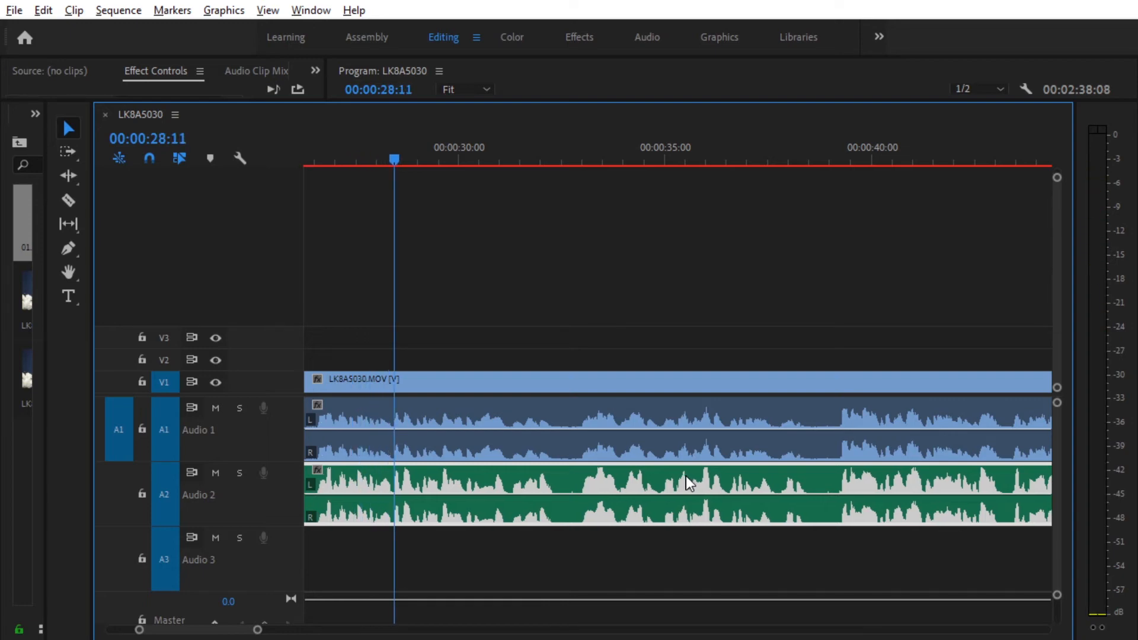
key("space")
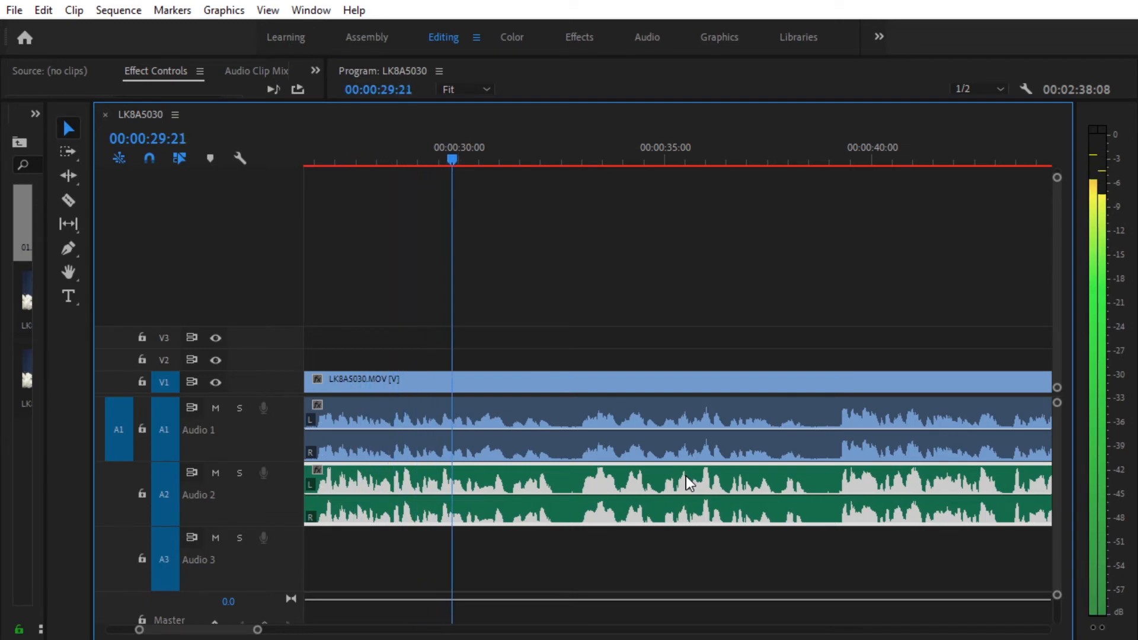
key("space")
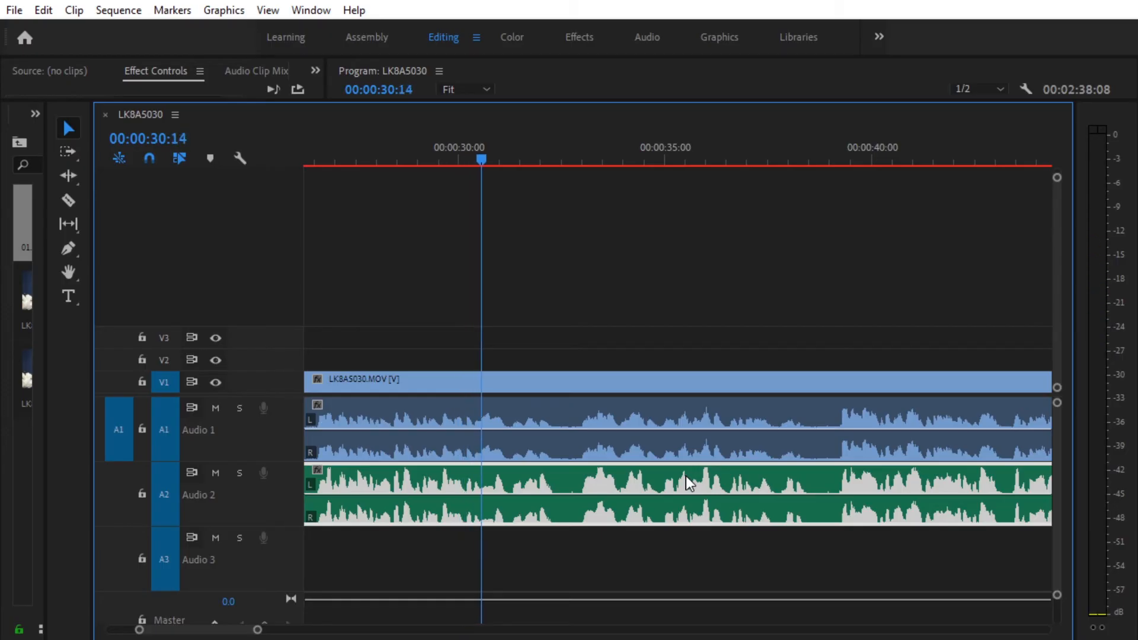
left_click_drag(257, 629, 527, 629)
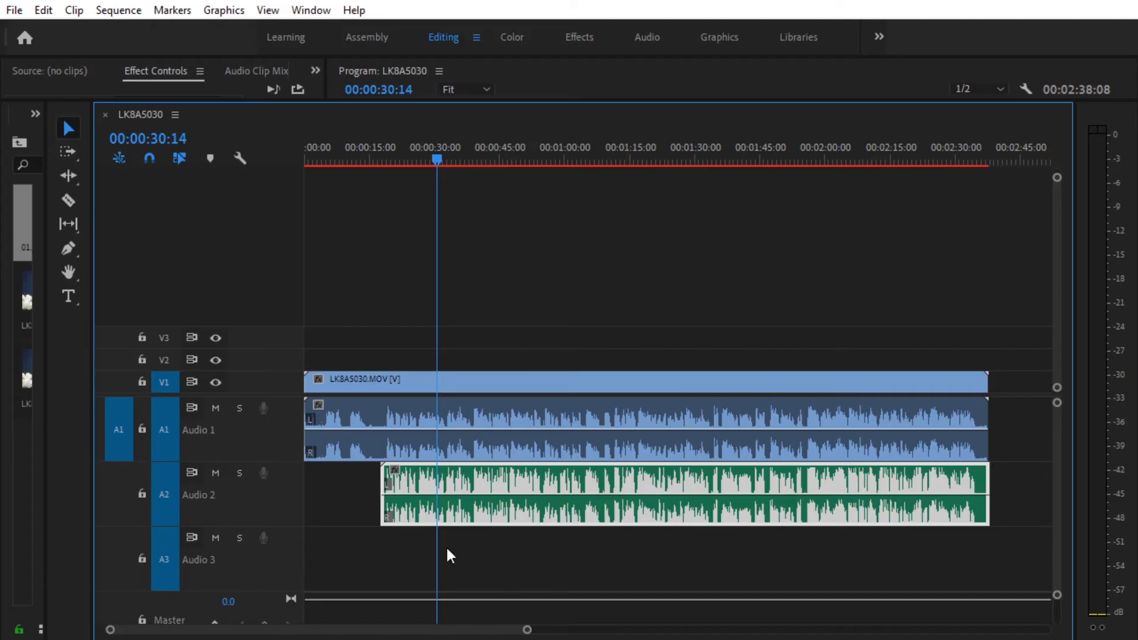
Step: Mute the camera audio track A1 and play back the footage in an enlarged program monitor to hear only the external recording
left_click(215, 407)
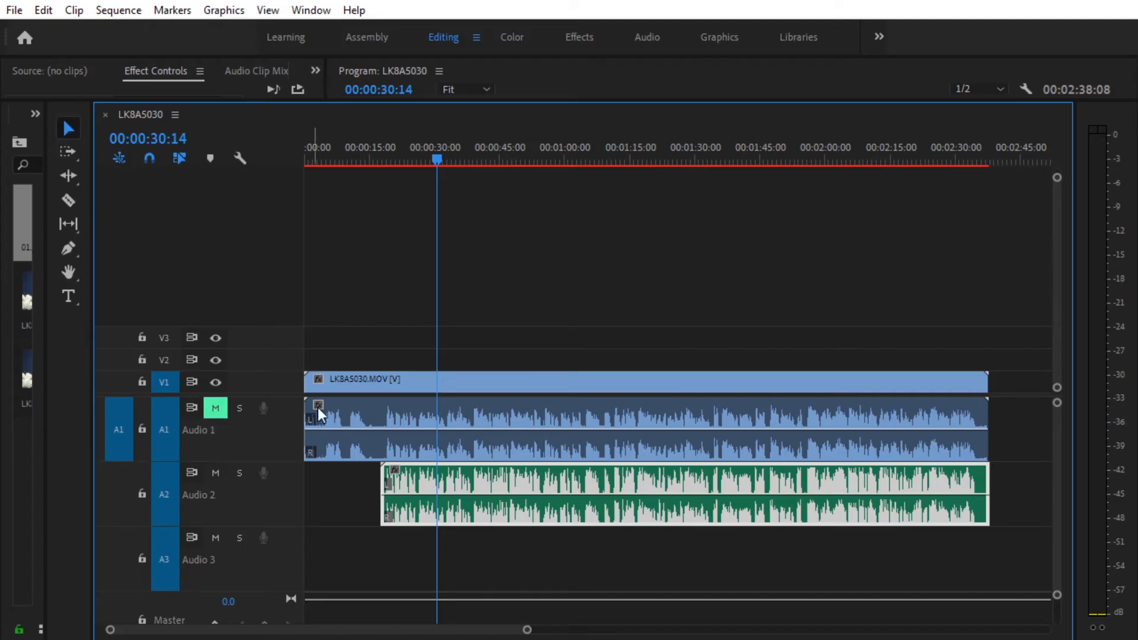
left_click_drag(538, 100, 538, 510)
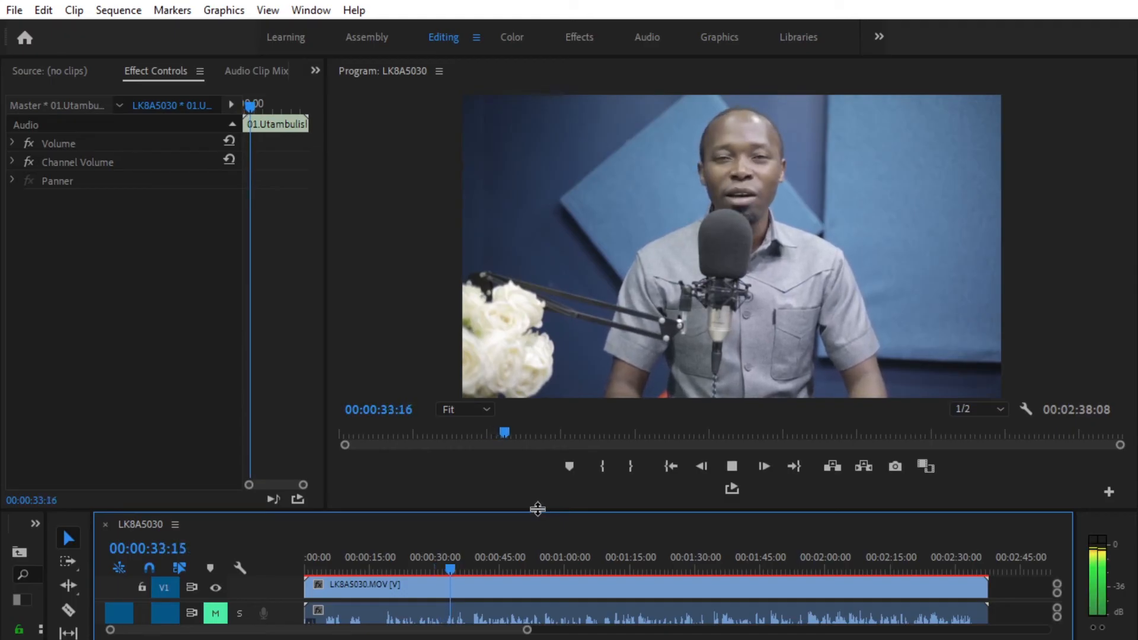
key("space")
left_click_drag(537, 508, 560, 255)
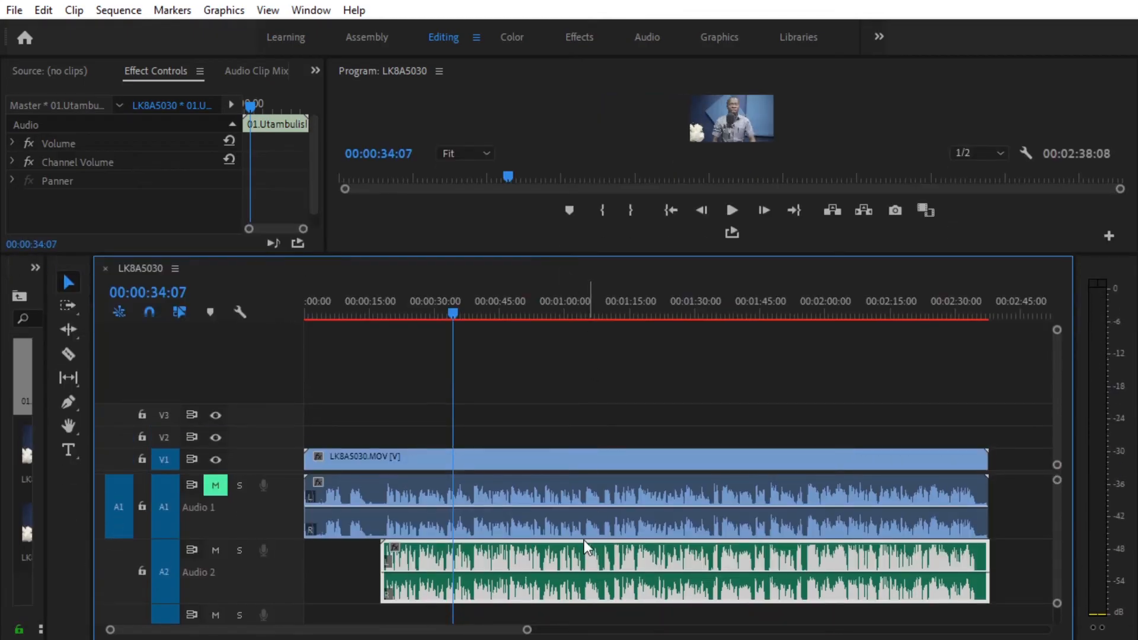
Step: Remove all clips from the timeline and delete the LK8A5030 sequence from the Sync bin
left_click_drag(527, 629, 681, 630)
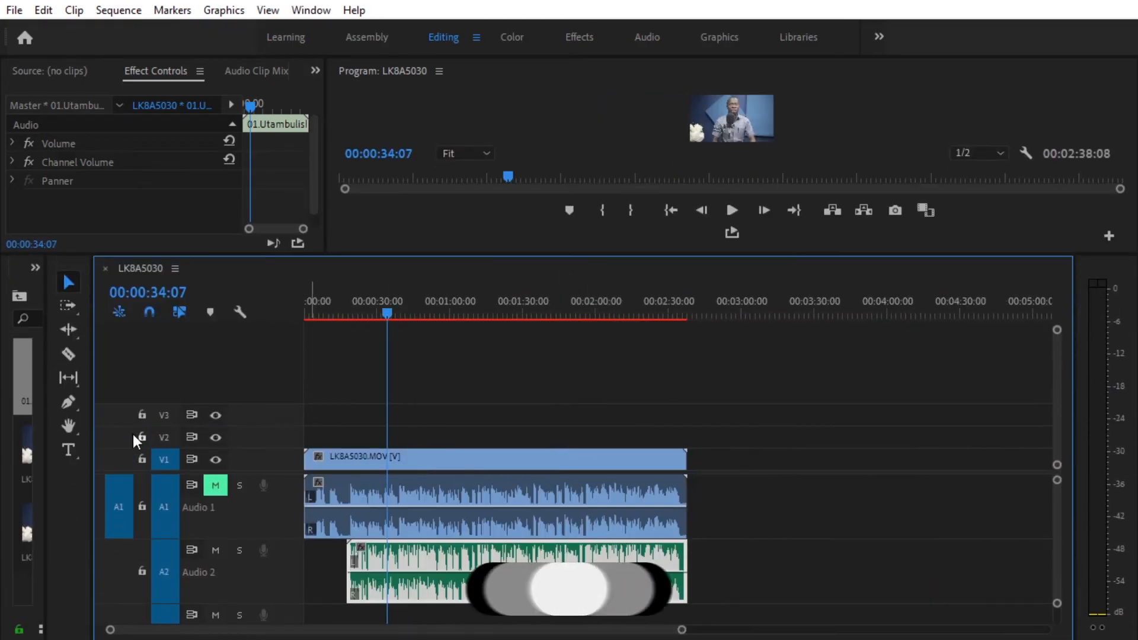
left_click_drag(94, 432, 419, 433)
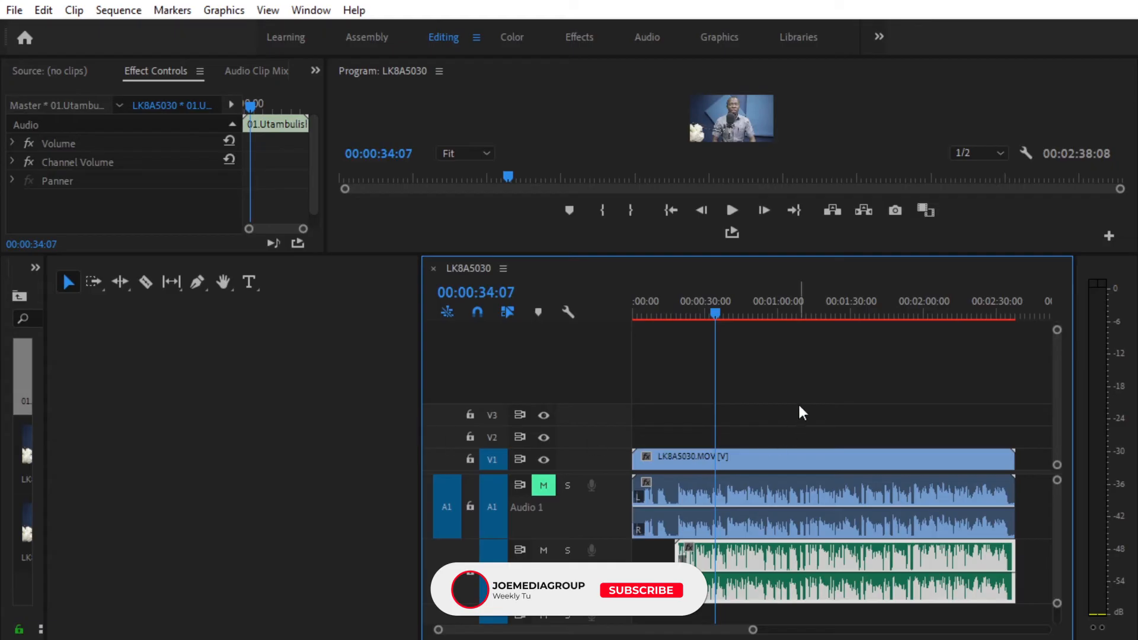
left_click(815, 498)
key("Delete")
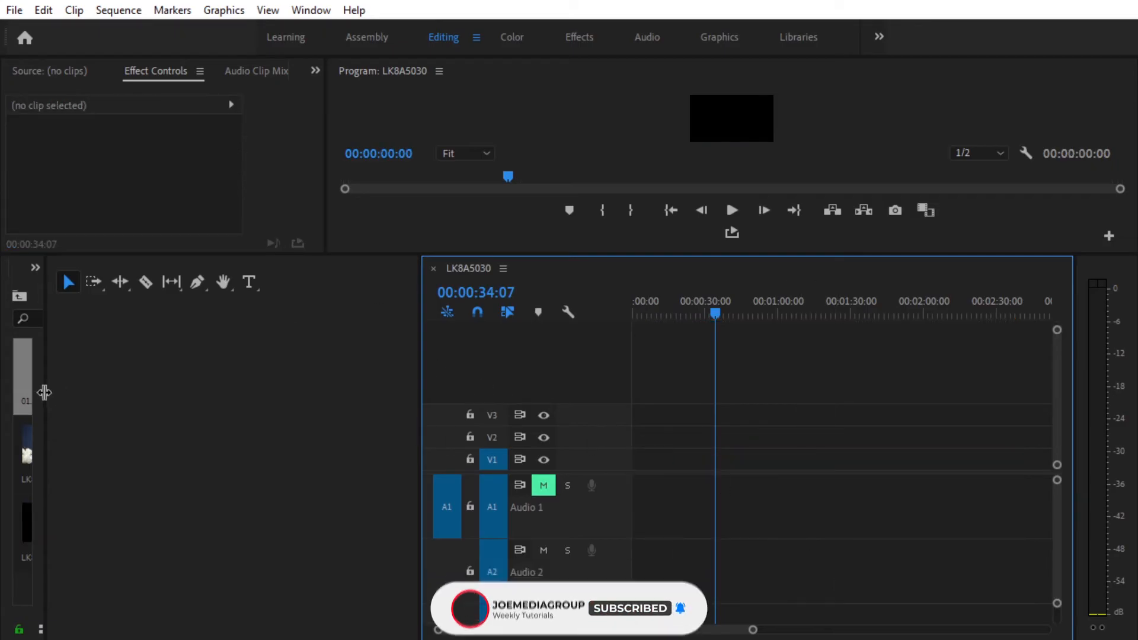
left_click_drag(44, 391, 493, 375)
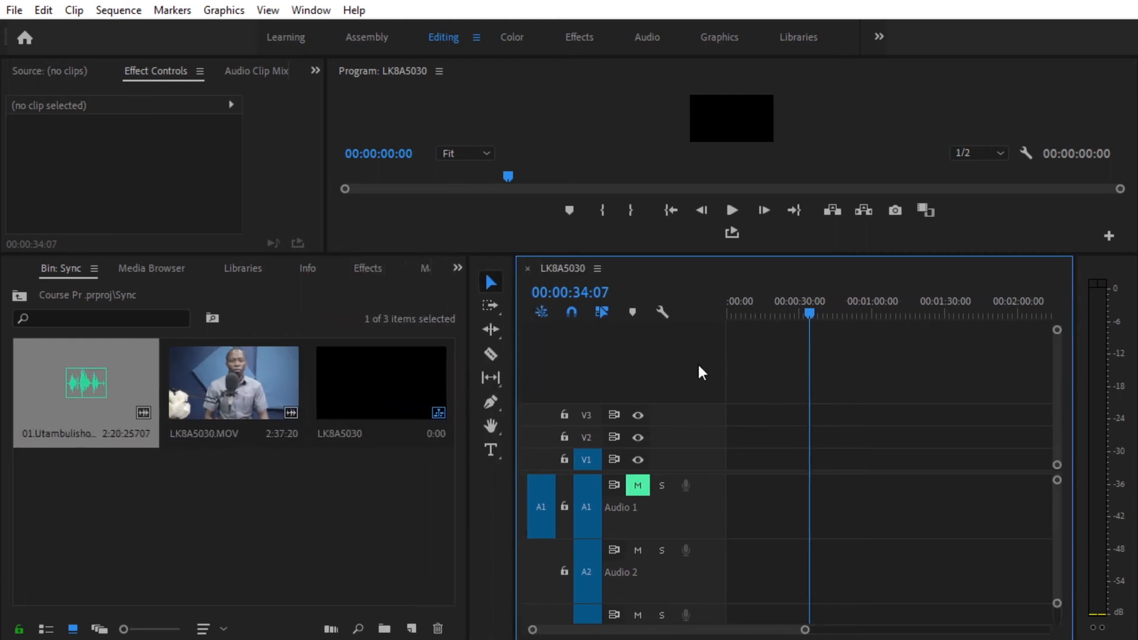
left_click(347, 396)
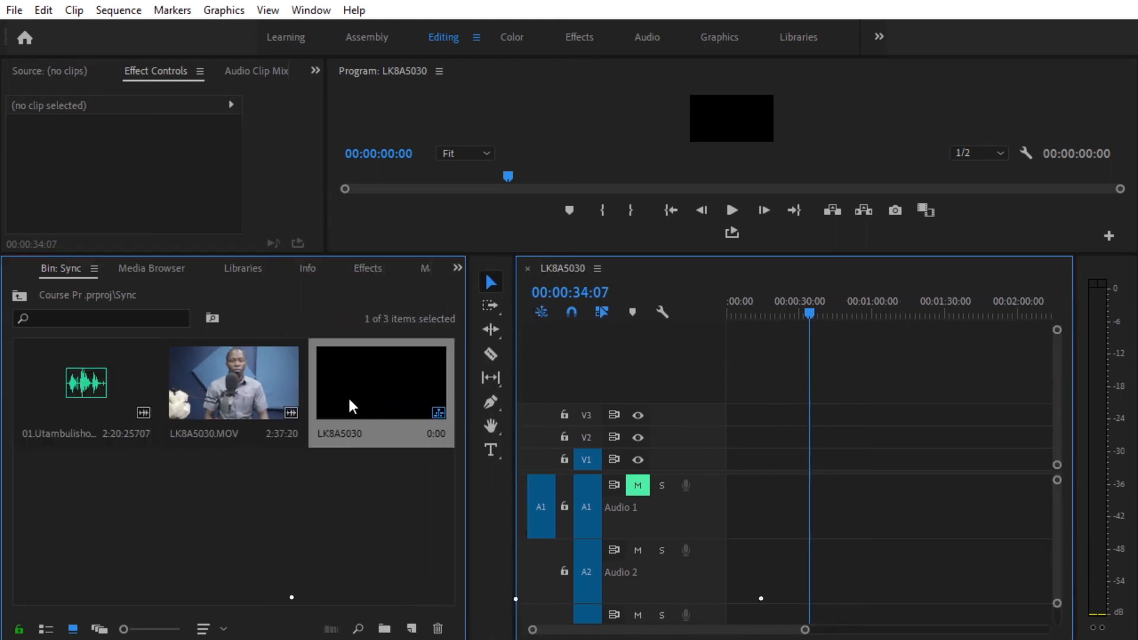
key("Delete")
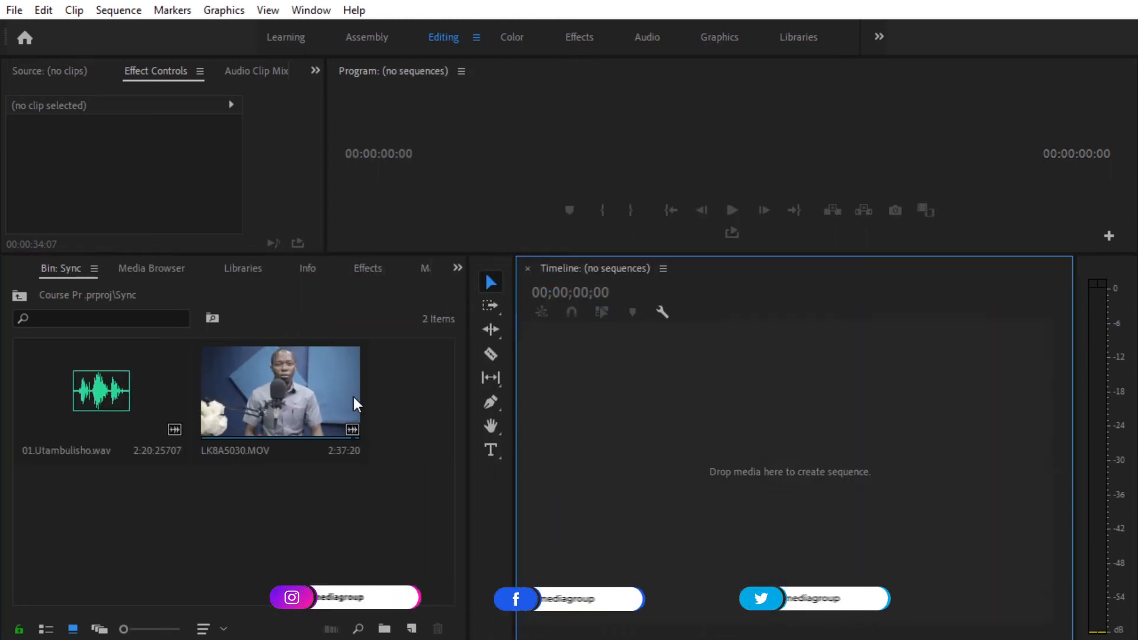
Step: Start a media import and browse drive D: through Premiere pro, KOZI ZANGU and Raw File to the 04. Asset Organisation folder
left_click(294, 382)
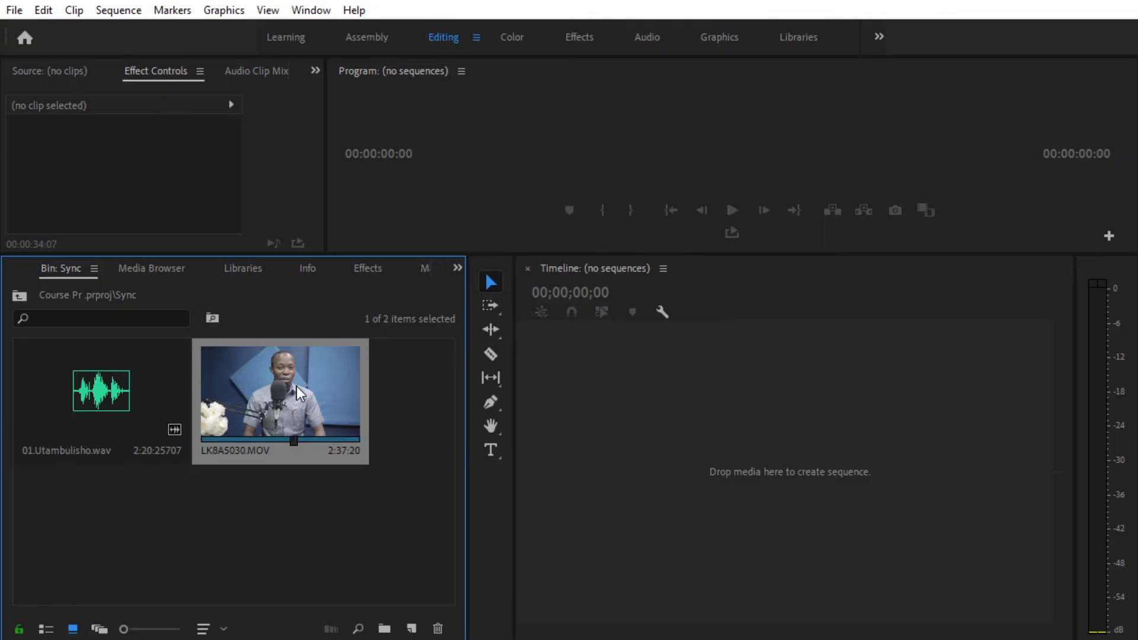
double_click(279, 501)
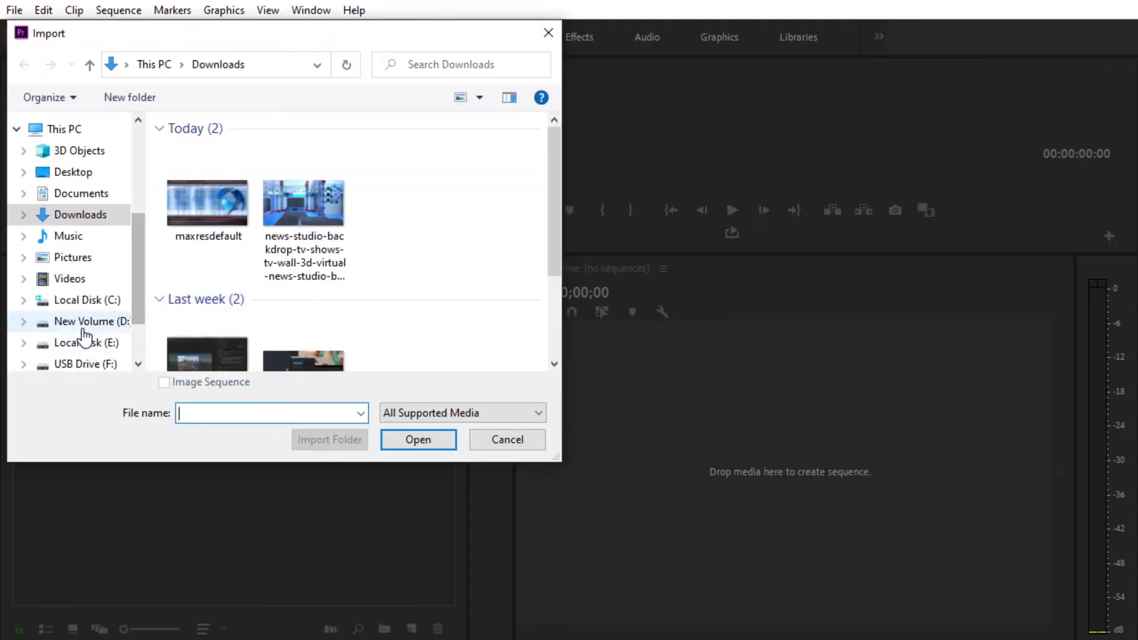
left_click(86, 324)
double_click(211, 150)
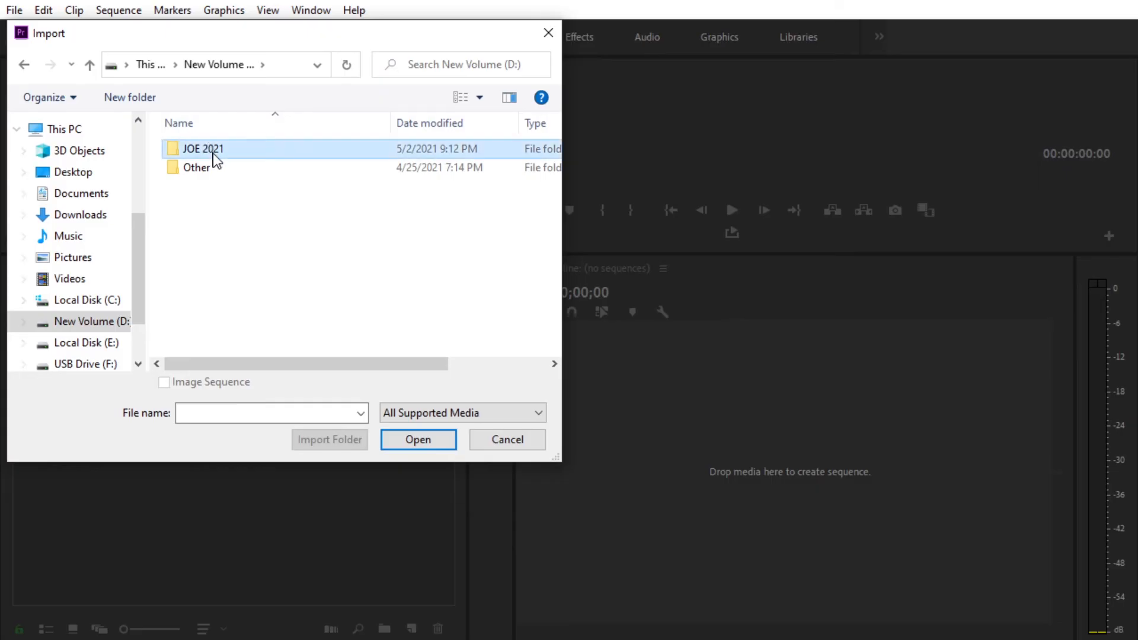
scroll(265, 289, "down", 2)
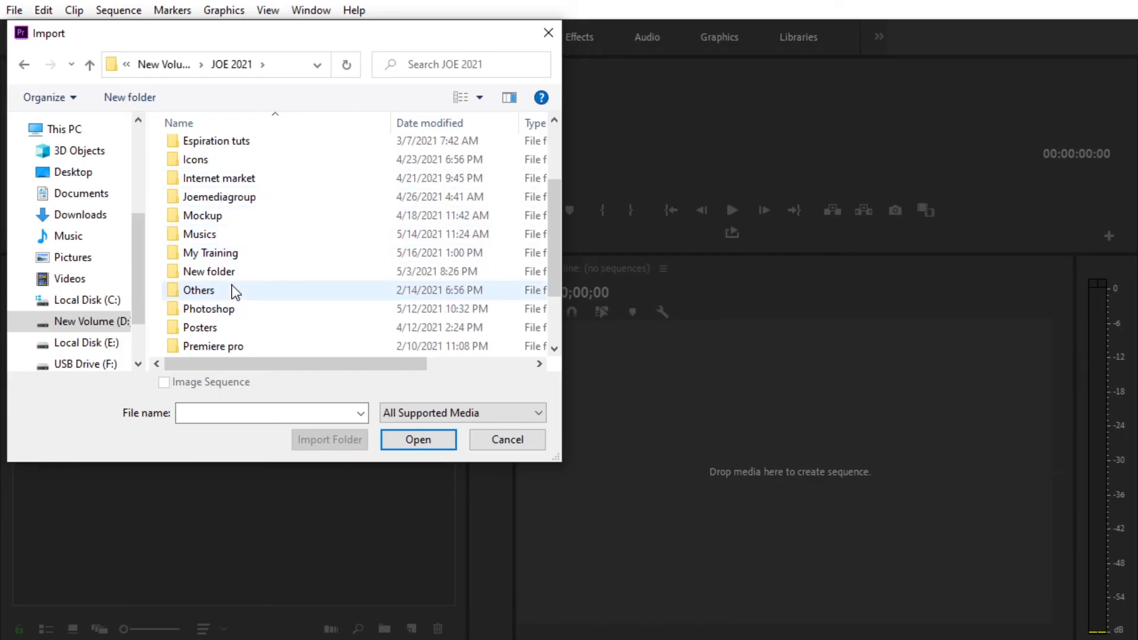
scroll(232, 290, "down", 2)
double_click(236, 273)
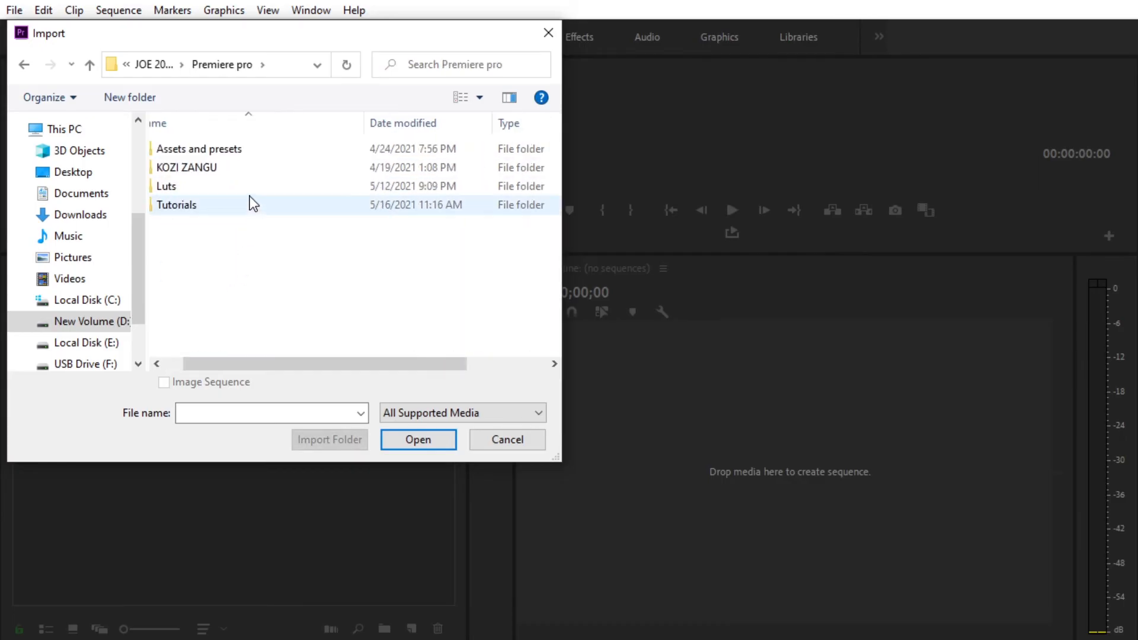
double_click(238, 170)
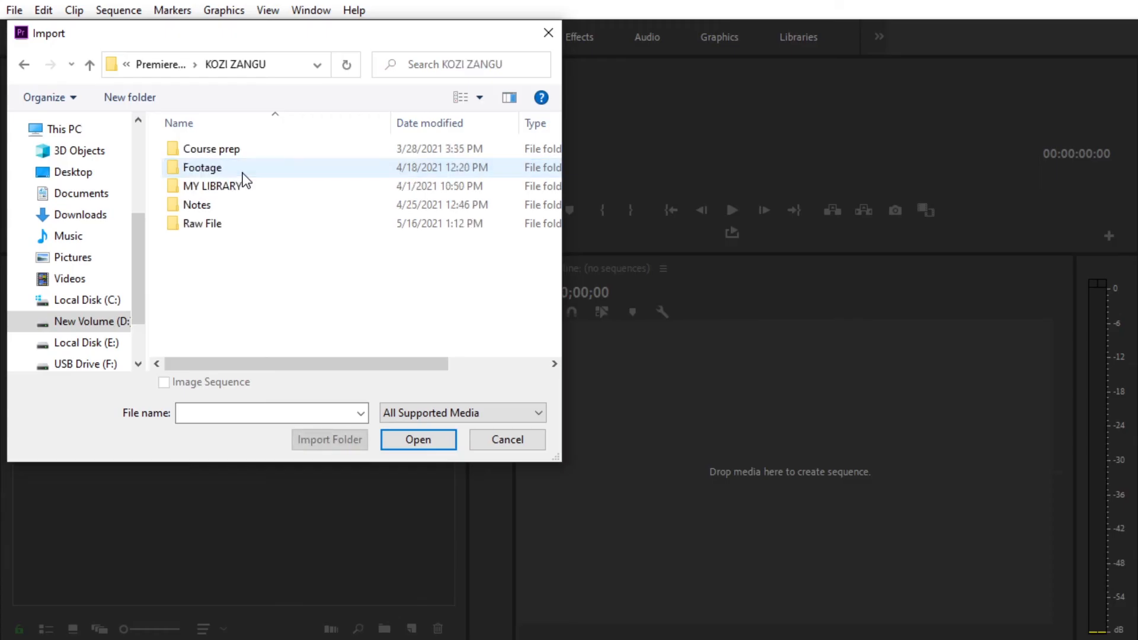
double_click(221, 230)
double_click(237, 202)
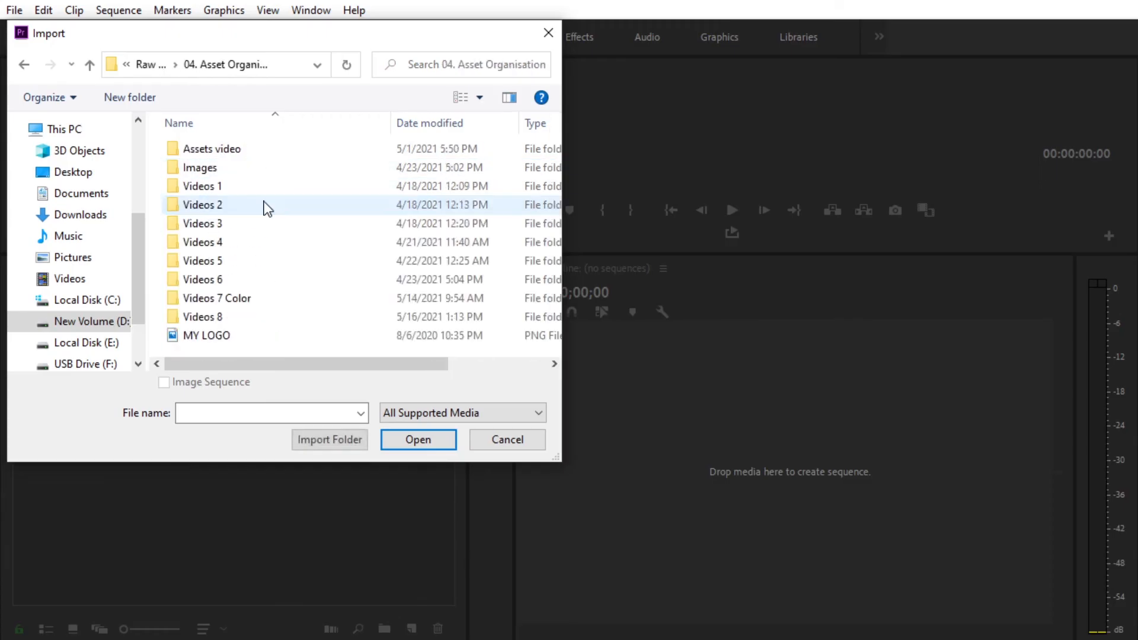
Step: Import the MVI_4210 video from the Videos 7 Color folder into the Sync bin
double_click(230, 279)
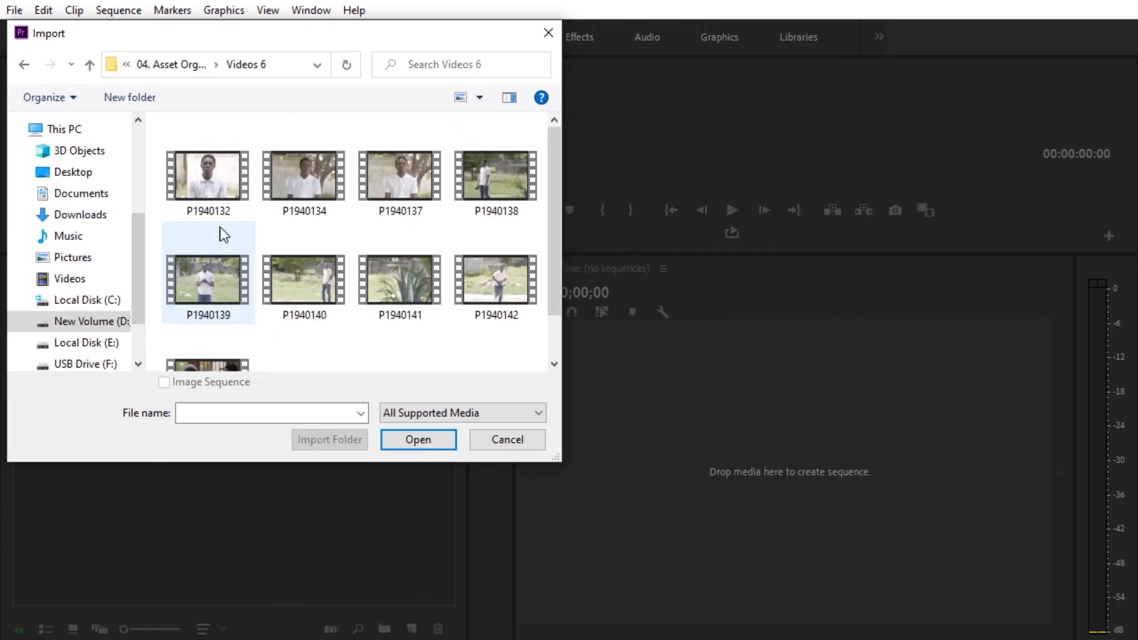
left_click(89, 65)
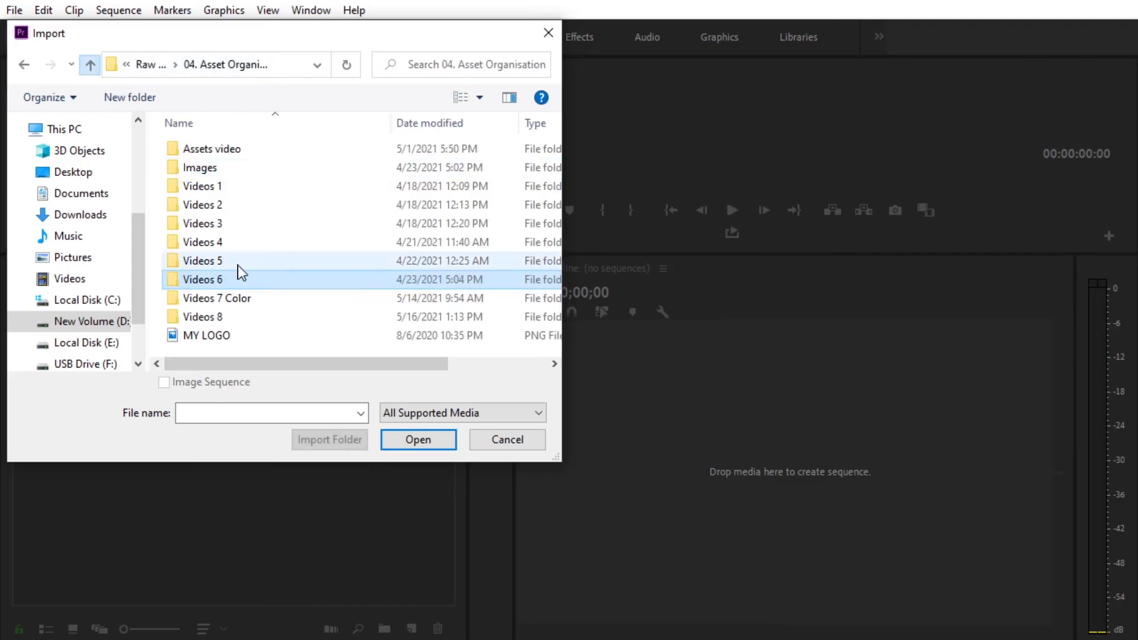
double_click(238, 300)
left_click(436, 179)
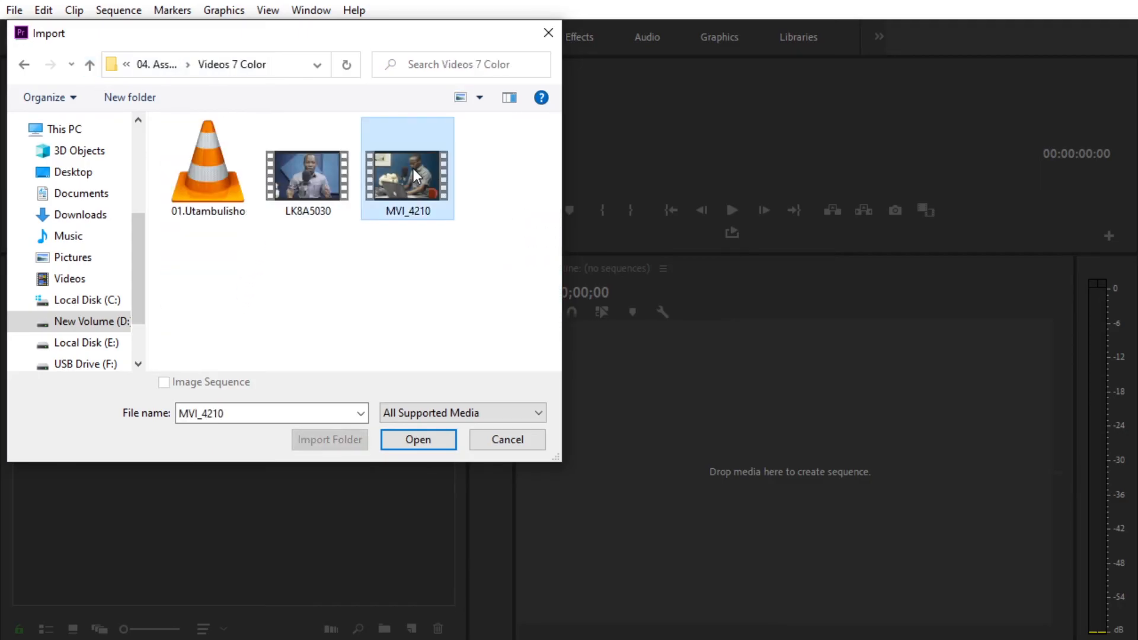
left_click(426, 439)
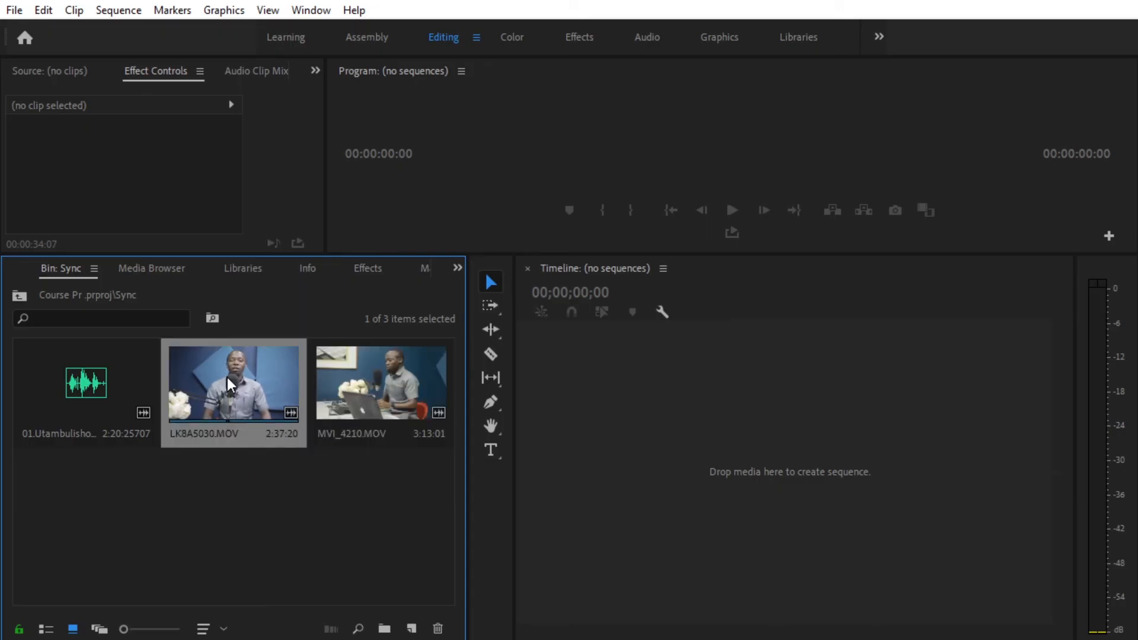
Step: Create a sequence from LK8A5030.MOV and place MVI_4210.MOV above it on V2 at the sequence start
left_click(74, 403)
left_click_drag(227, 380, 595, 465)
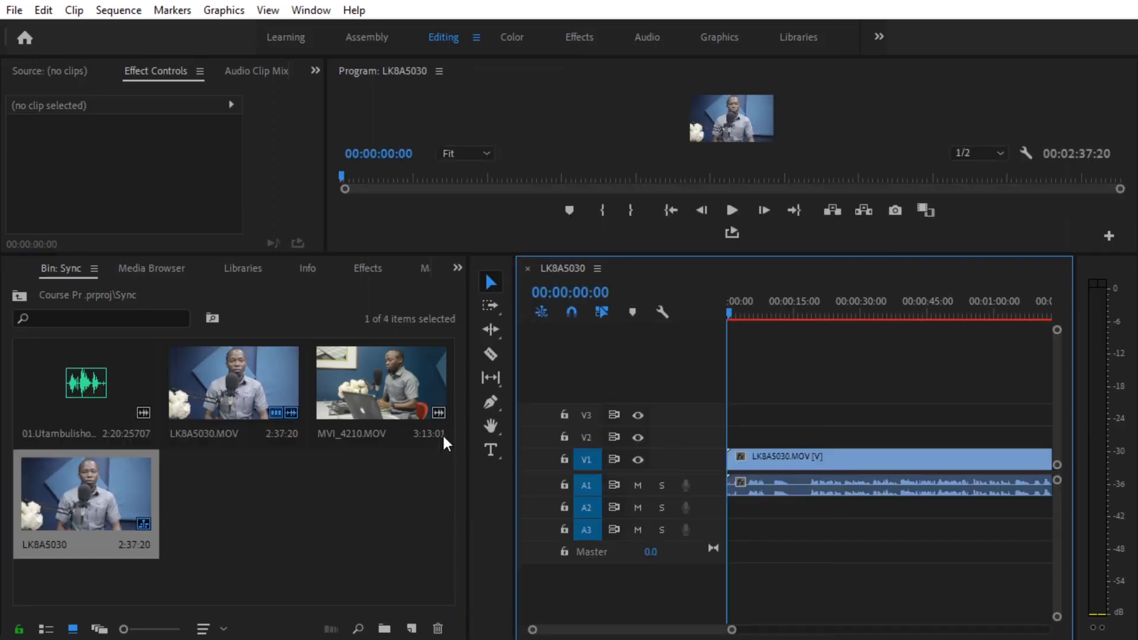
mouse_move(374, 374)
left_mouse_down()
mouse_move(735, 412)
mouse_move(793, 434)
mouse_move(739, 438)
left_mouse_up()
left_click(770, 438)
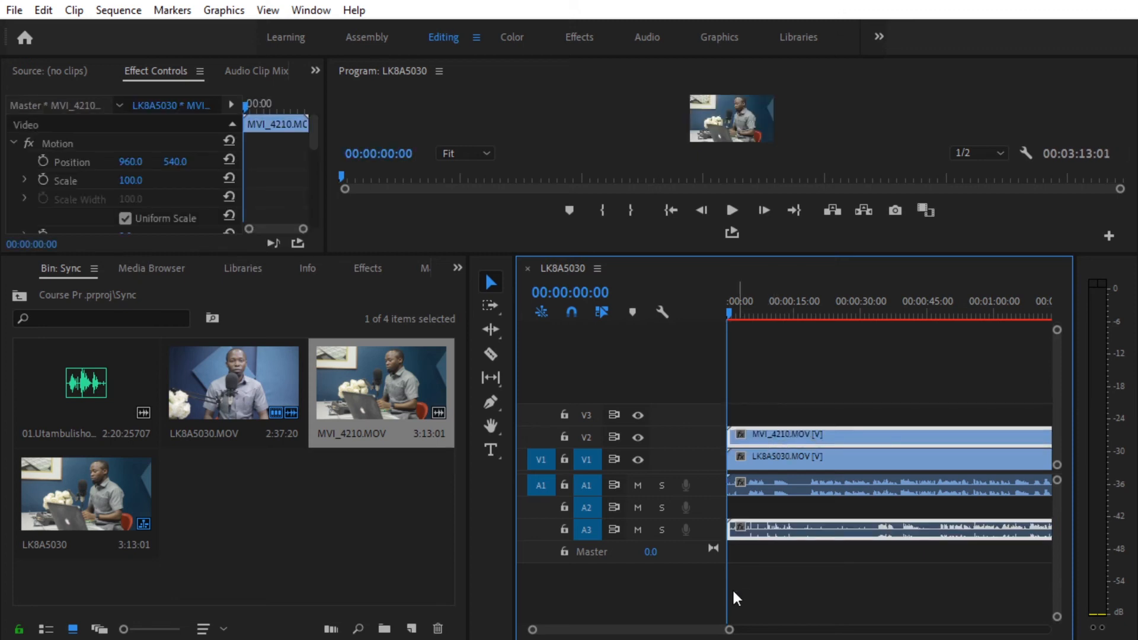
Step: Move the MVI_4210 audio from A3 to A2 and place 01.Utambulisho.wav on A3 at the sequence start
left_click_drag(729, 629, 880, 629)
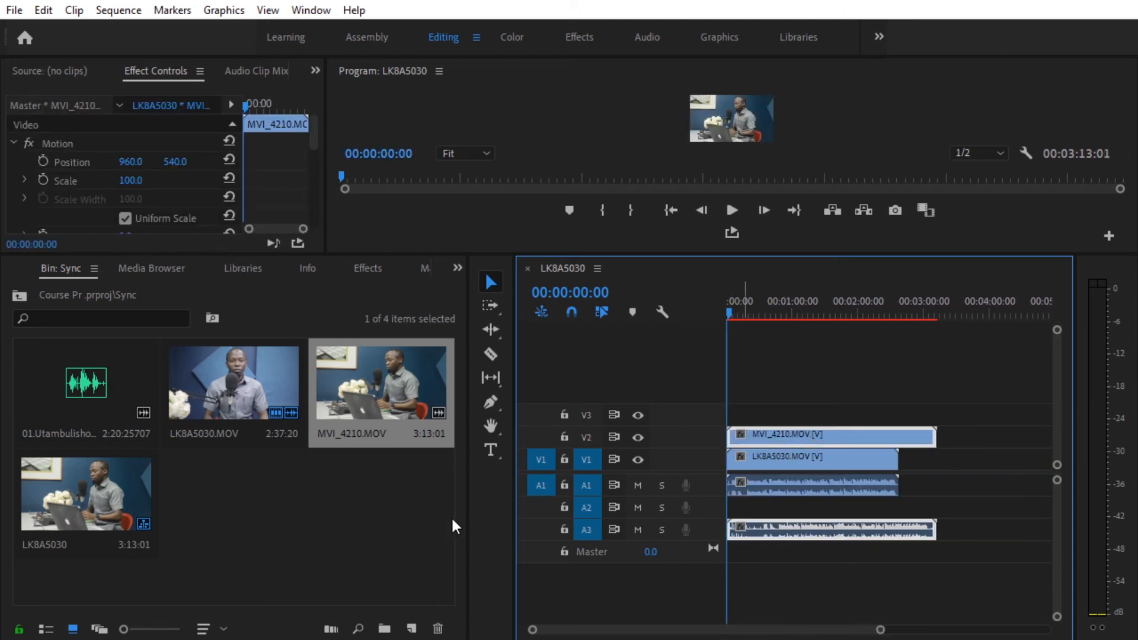
left_click_drag(791, 535, 793, 508)
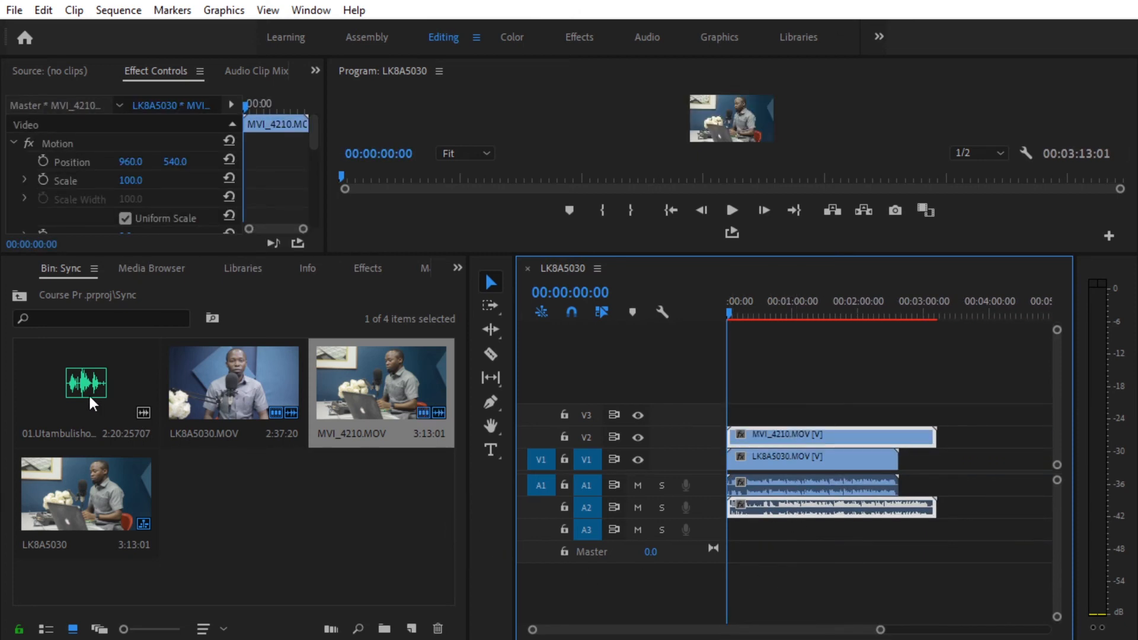
left_click_drag(92, 404, 770, 537)
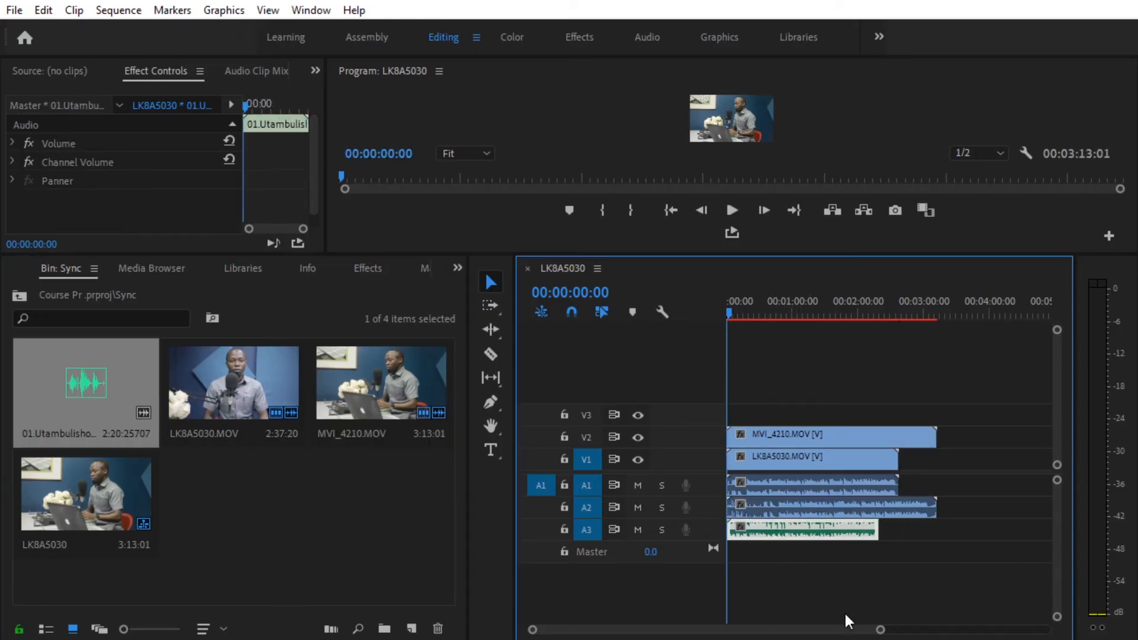
Step: Select all clips on the timeline and synchronize them by audio using track channel 1
left_click_drag(802, 593, 923, 401)
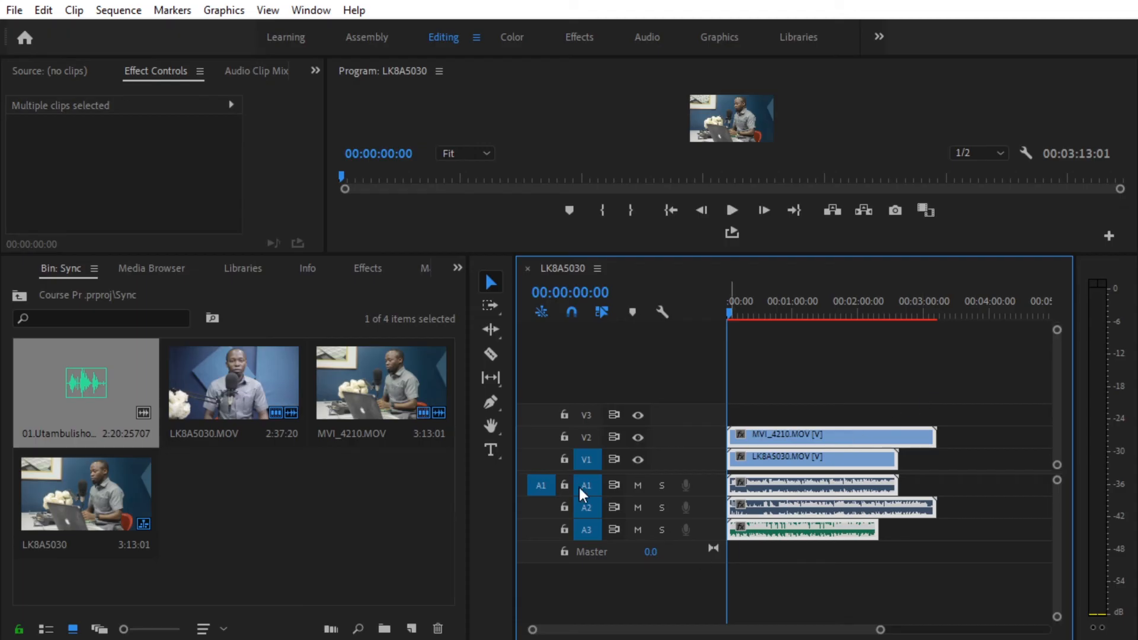
left_click_drag(512, 462, 348, 461)
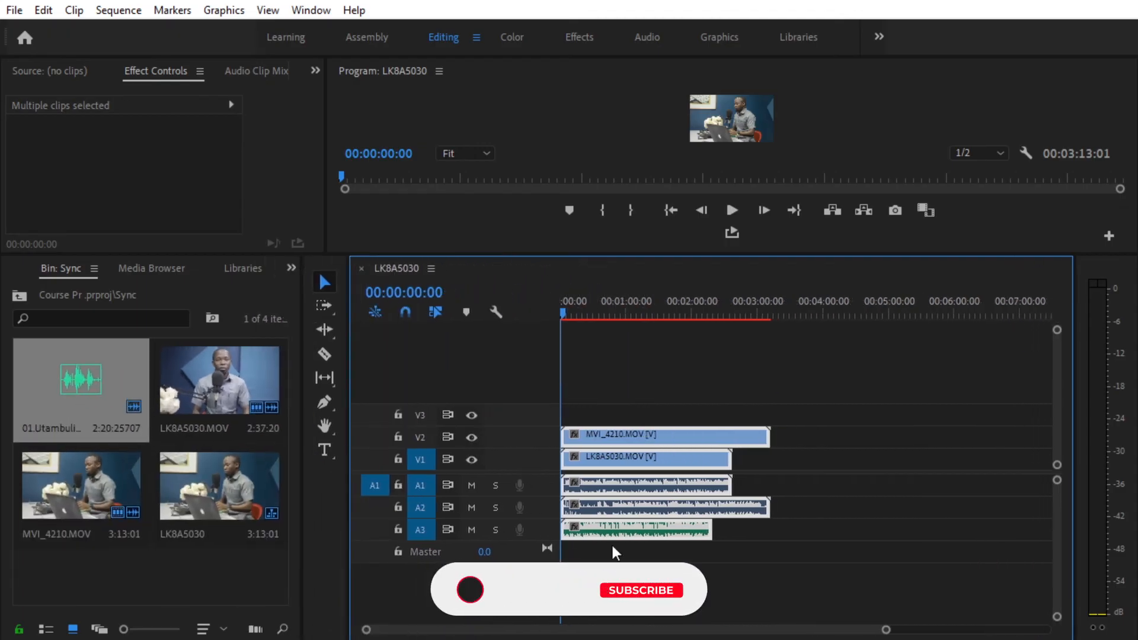
left_click_drag(884, 628, 812, 625)
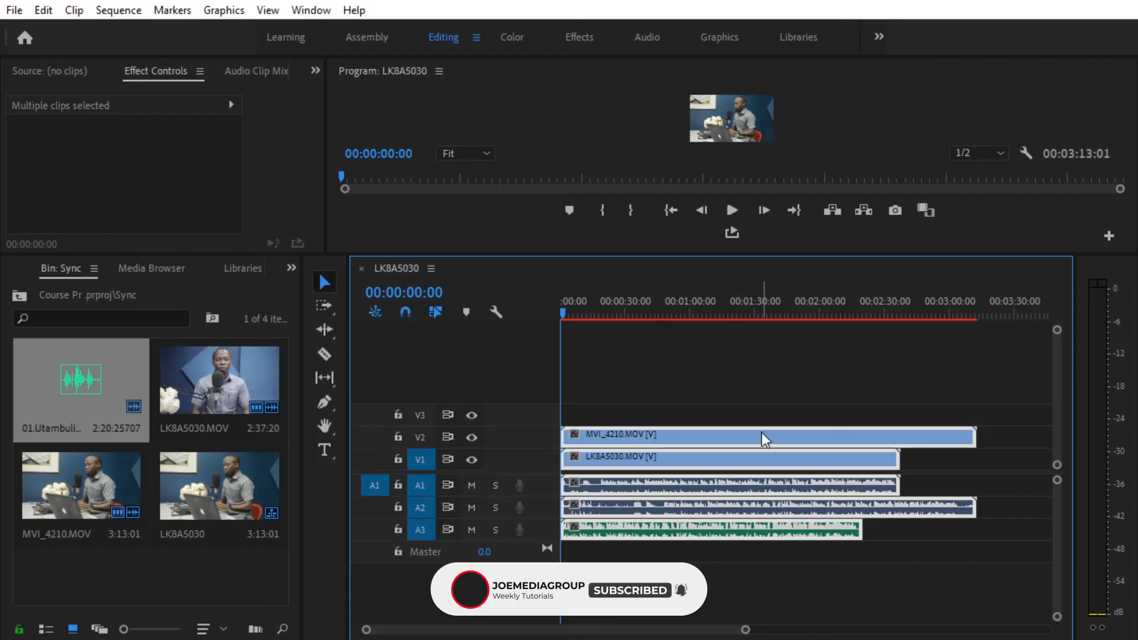
right_click(672, 435)
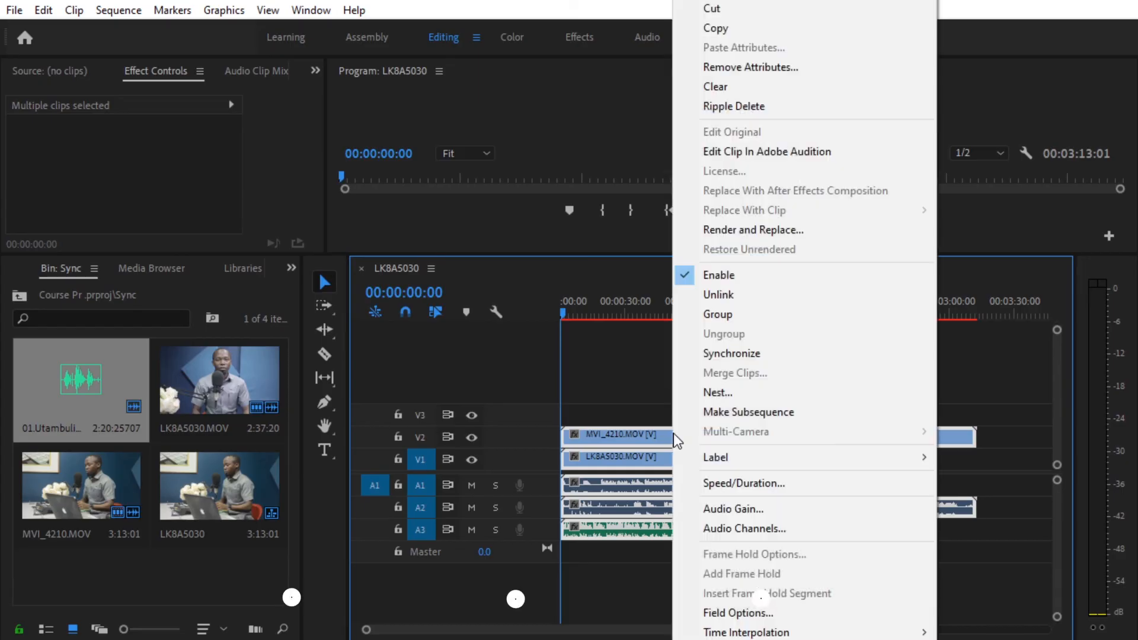
left_click(744, 355)
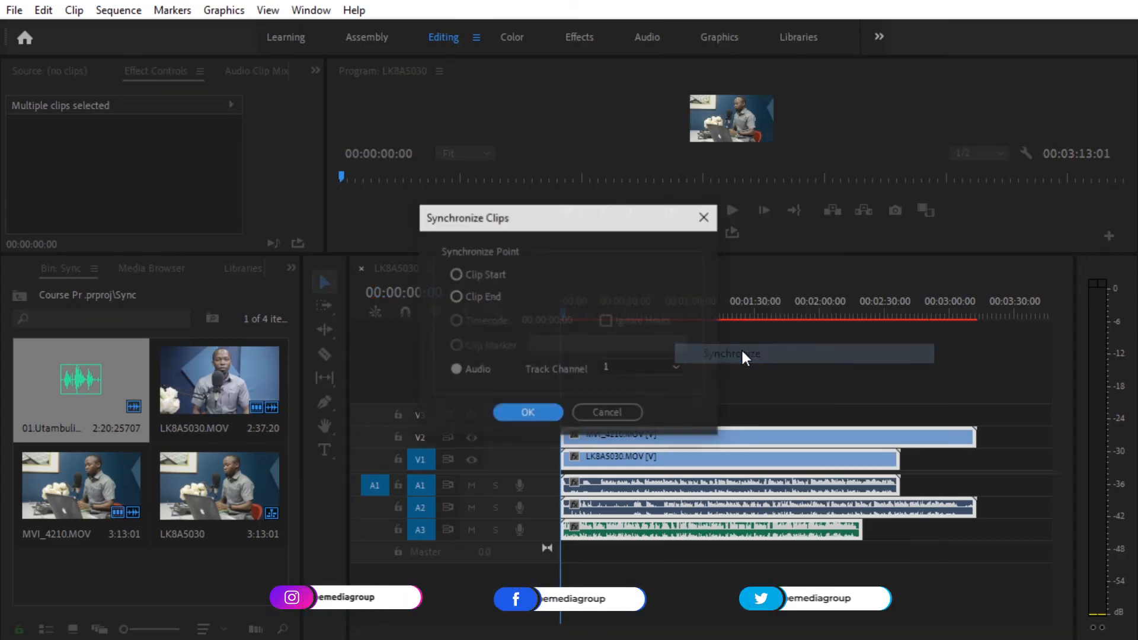
left_click(455, 369)
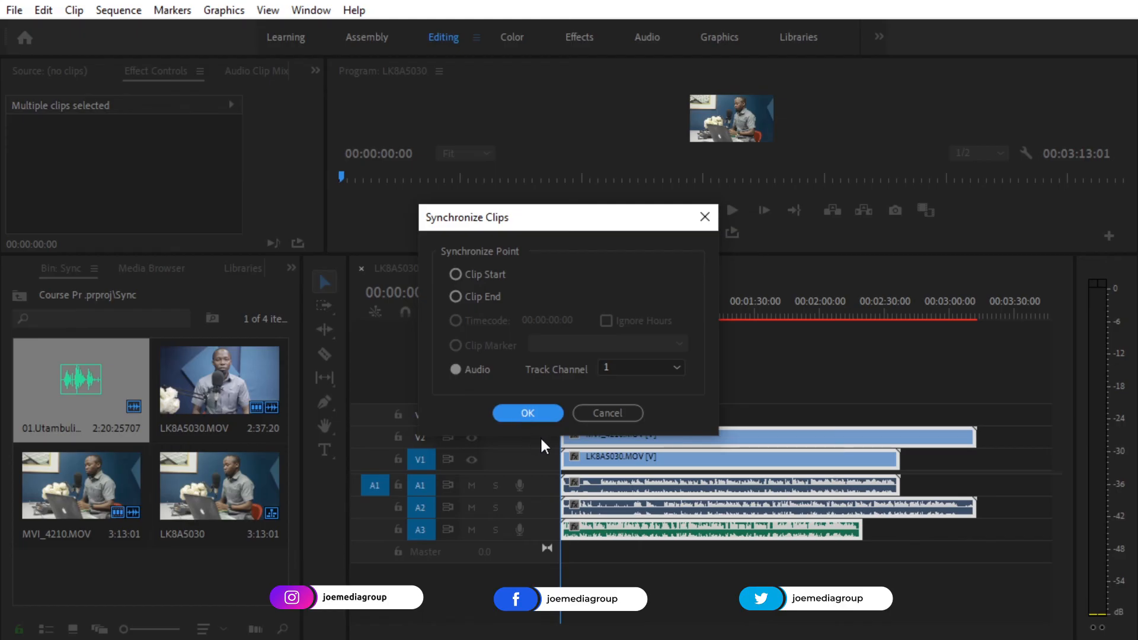
left_click(530, 415)
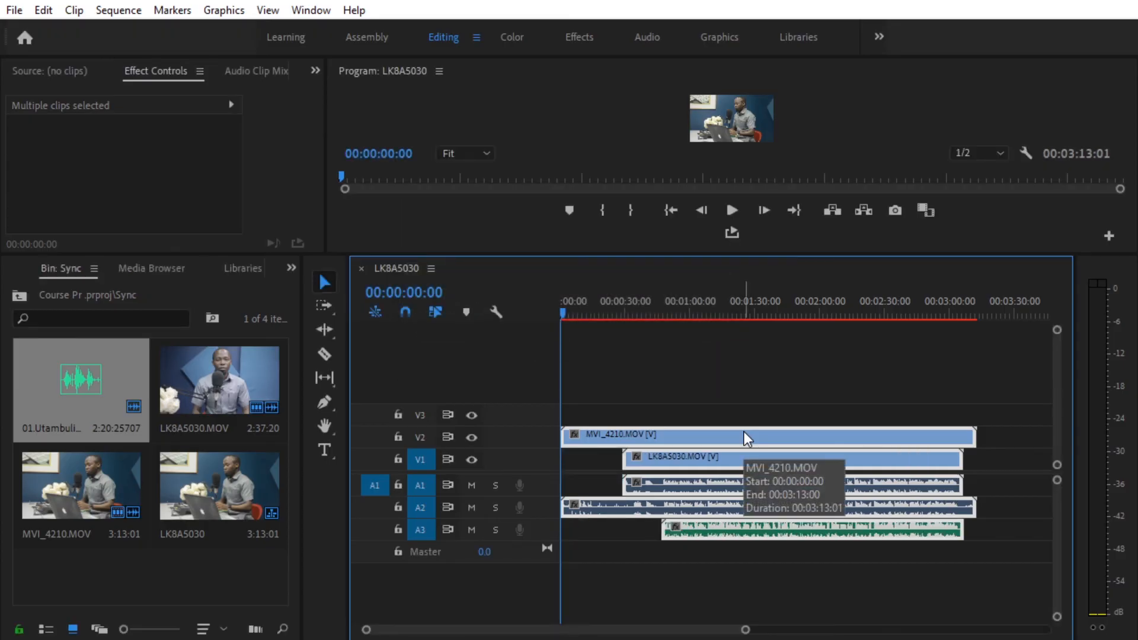
Step: Play back the synchronized clips from 00:00:51:10 and mute the two camera audio tracks A1 and A2
left_click(672, 312)
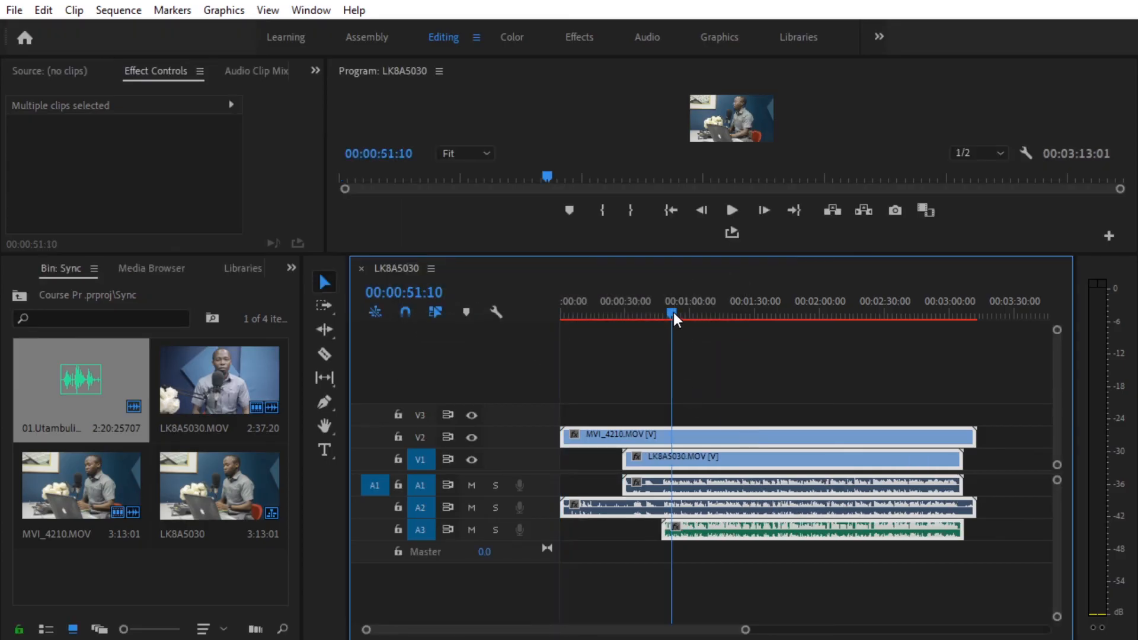
left_click_drag(744, 630, 841, 630)
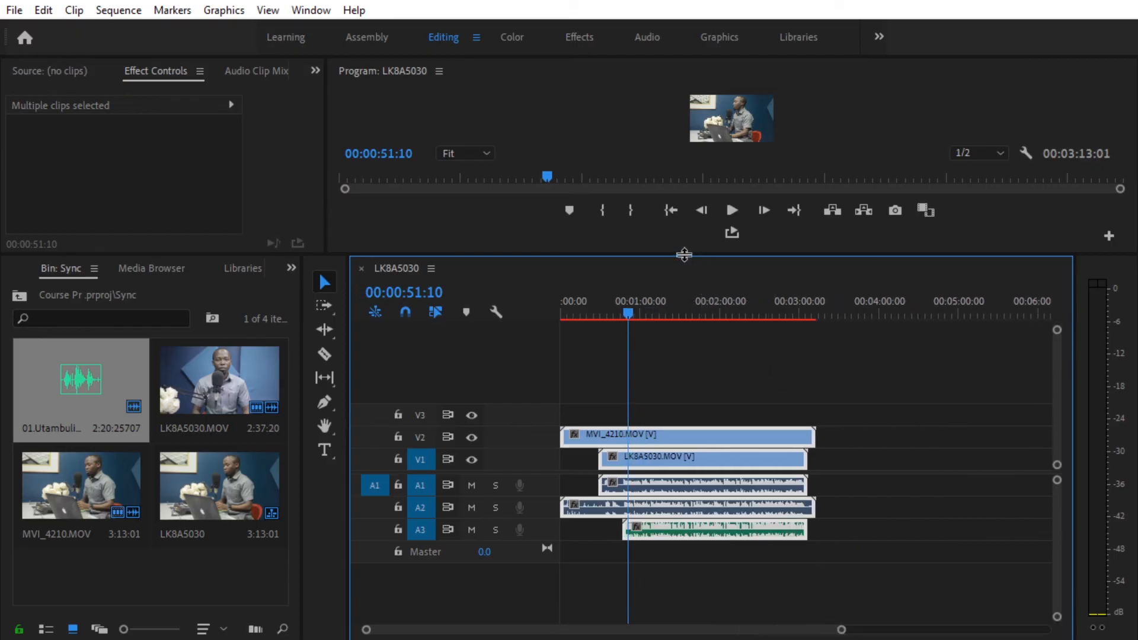
key("space")
key("space")
left_click(471, 508)
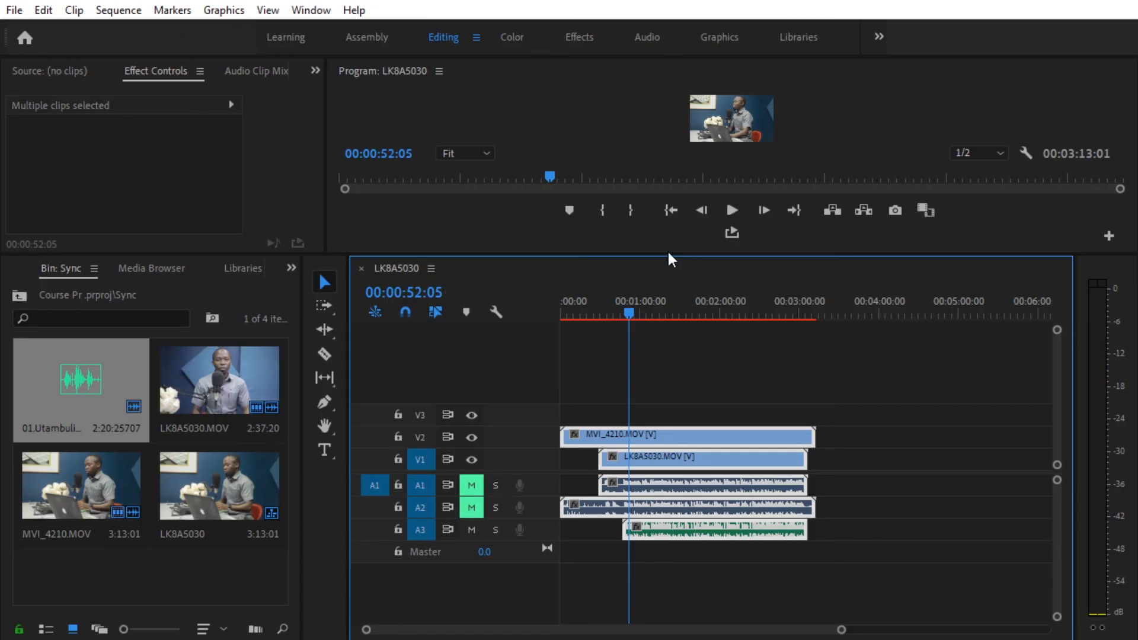
Step: Enlarge the program monitor, play on to 00:00:53:16 and cut the MVI_4210 clip on V2 there
left_click_drag(667, 256, 667, 357)
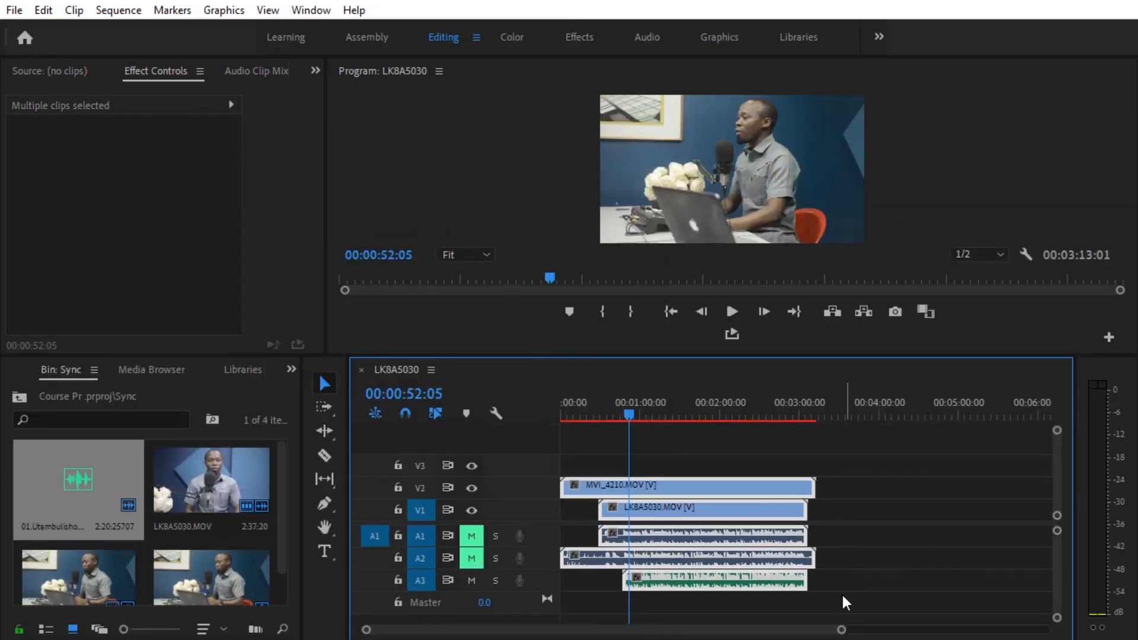
left_click_drag(841, 629, 875, 629)
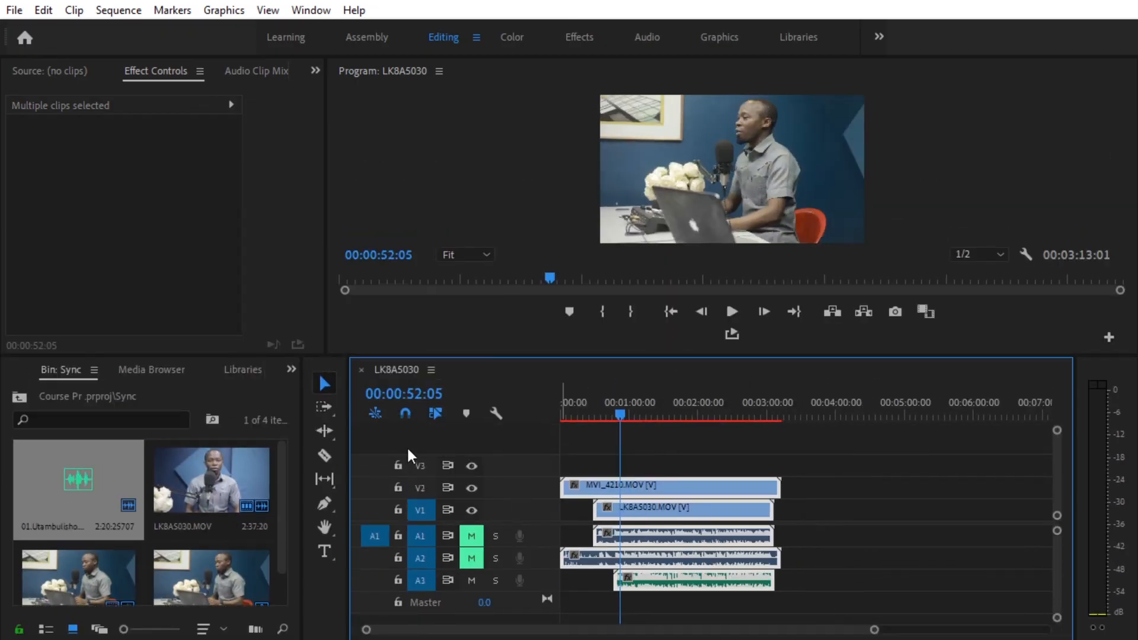
left_click(325, 455)
key("space")
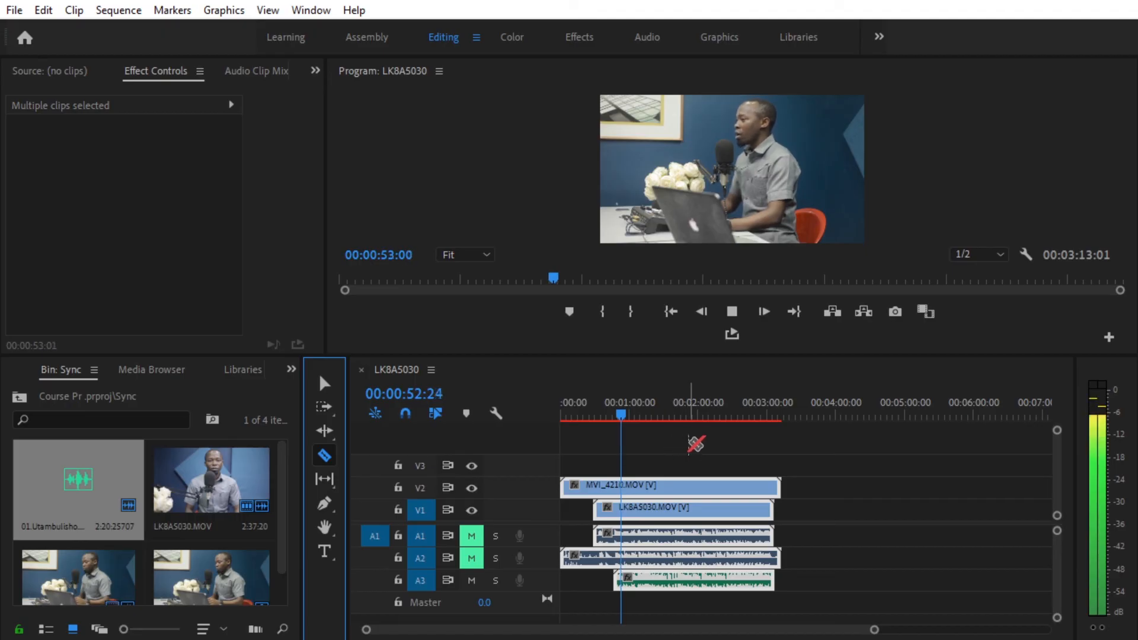
key("space")
left_click(628, 485)
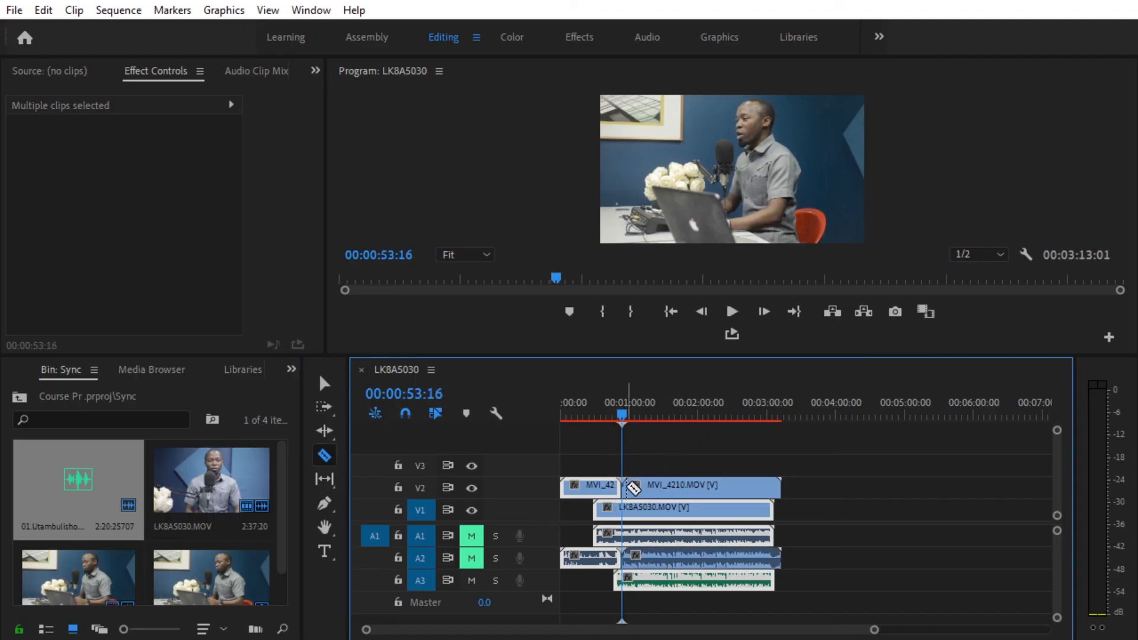
Step: Trim the start of the second MVI_4210 segment to about 00:00:58, leaving a gap that reveals LK8A5030 during playback
left_click(324, 383)
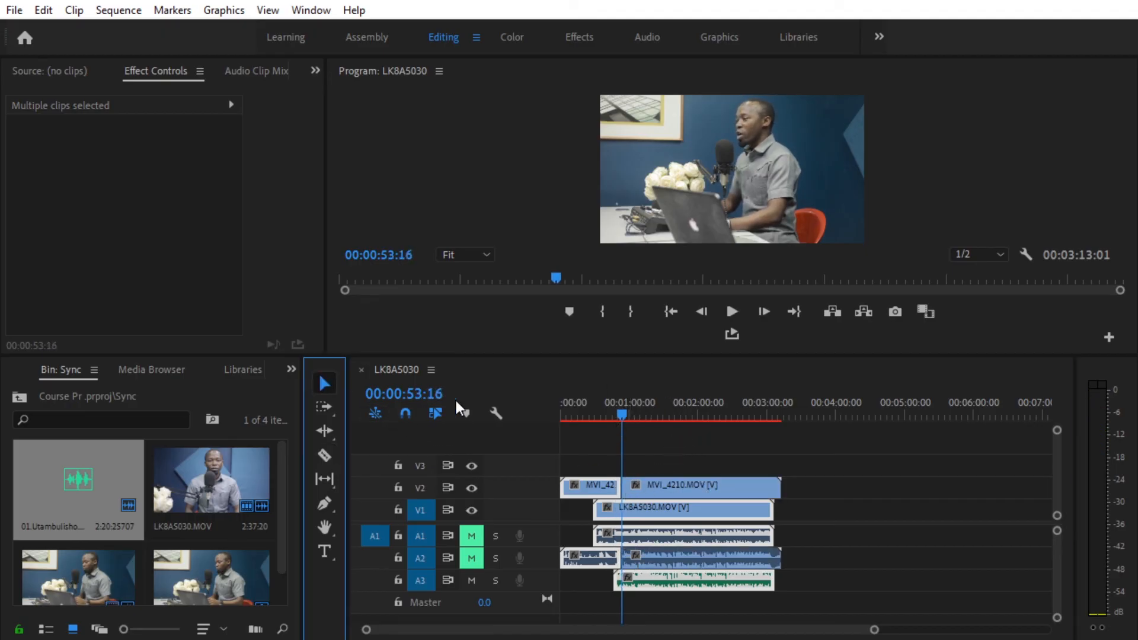
left_click(624, 485)
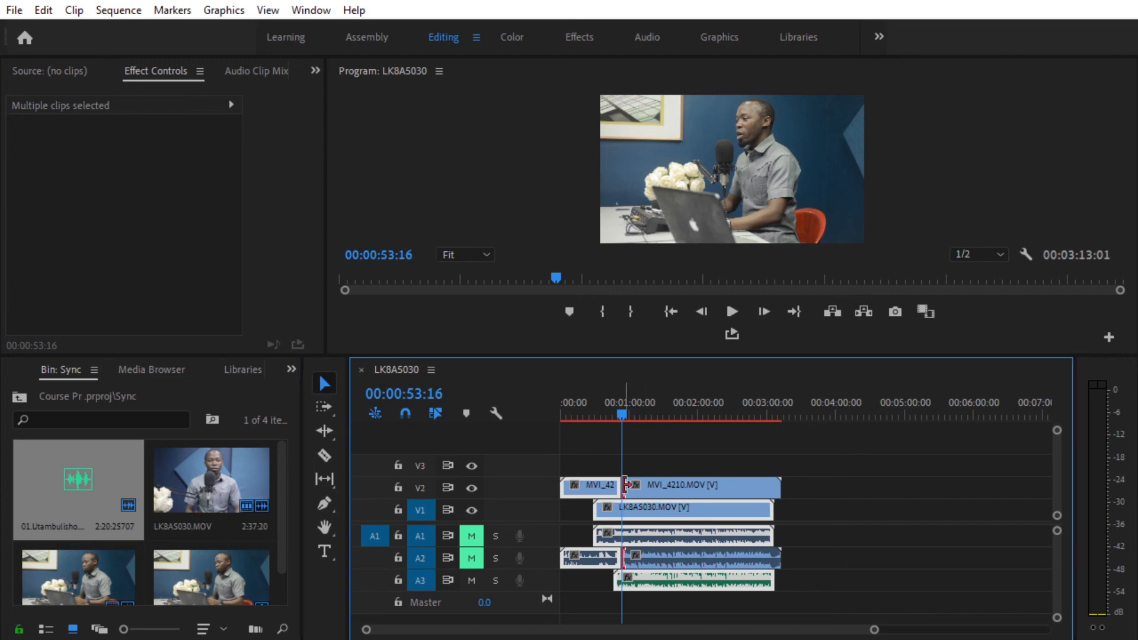
left_click_drag(624, 484, 664, 485)
key("space")
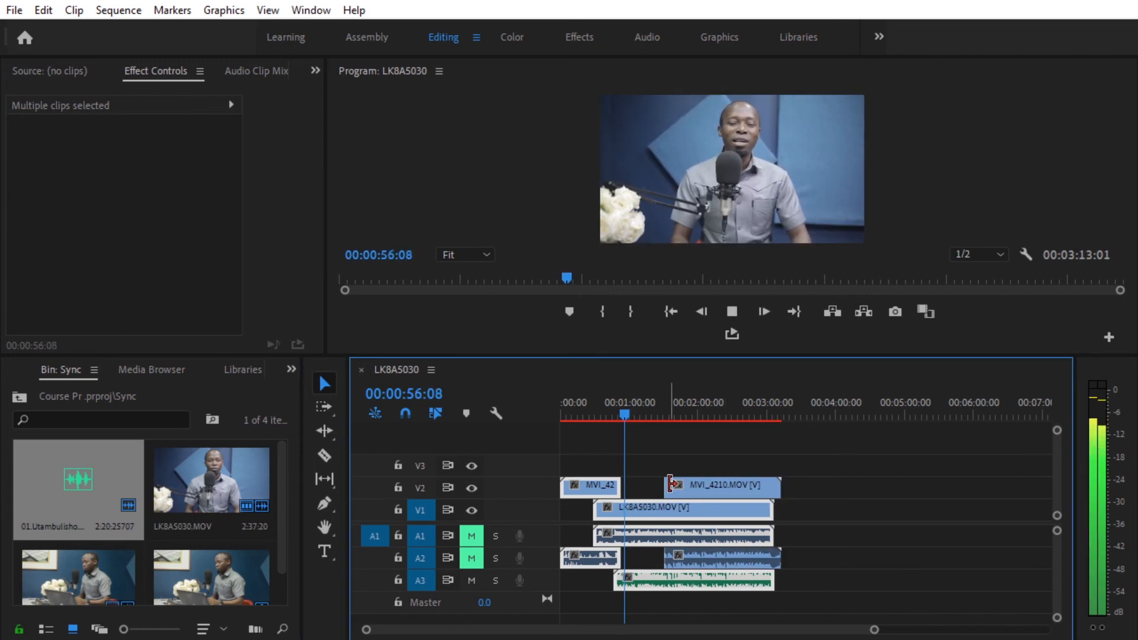
left_click_drag(672, 485, 627, 484)
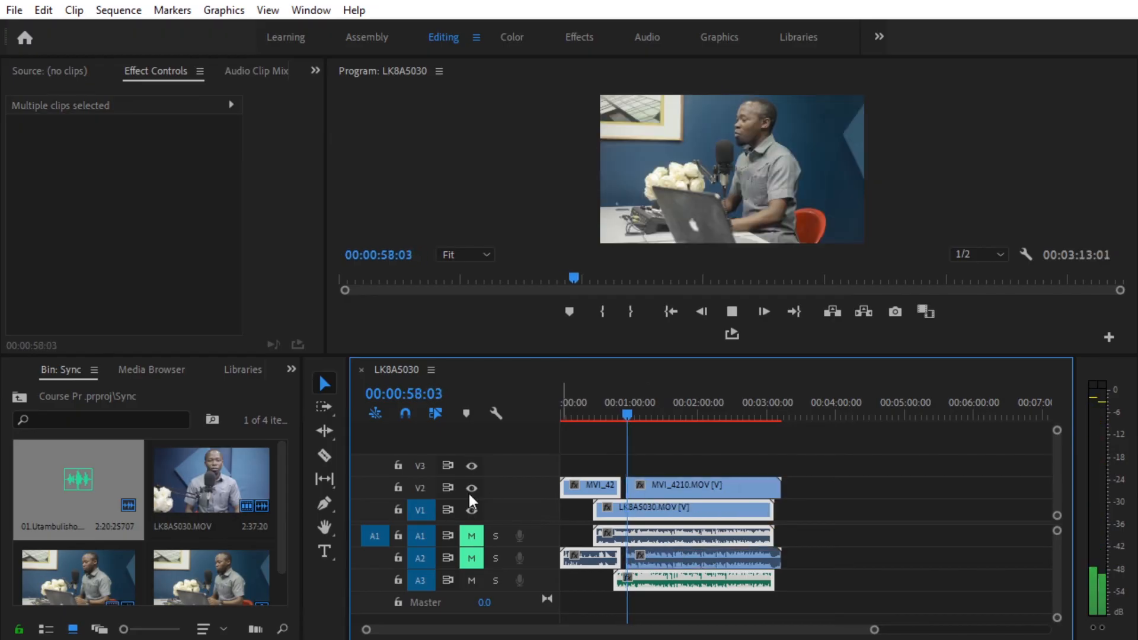
Step: Stop playback at 00:01:00:06 and cut the remaining MVI_4210 clip on V2 at six points, from the playhead to about 00:02:18
left_click(325, 456)
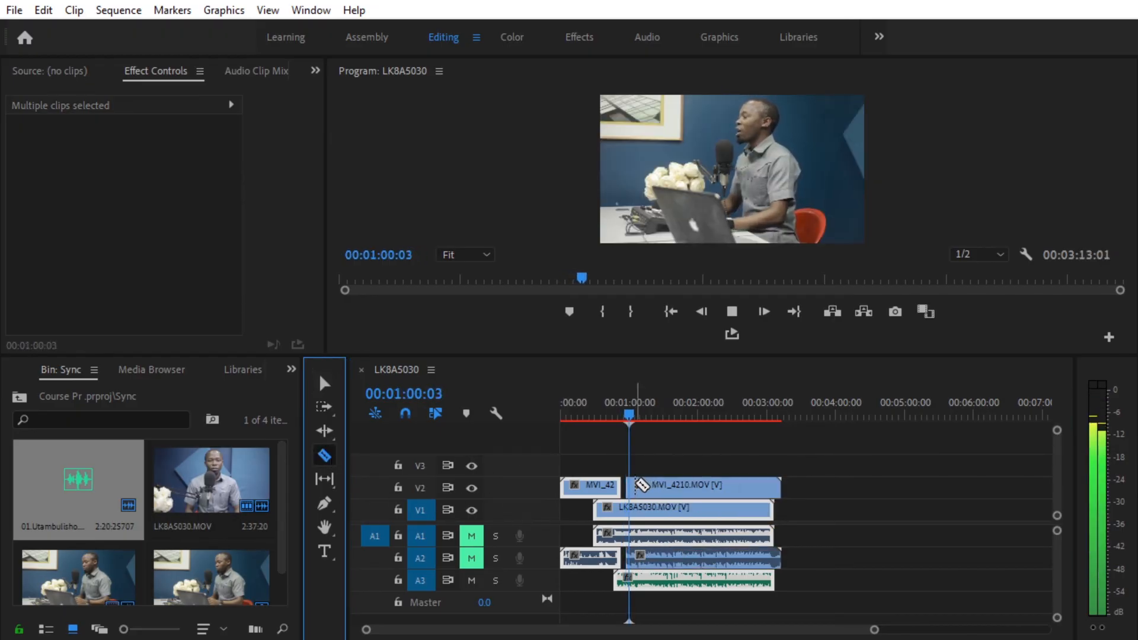
key("space")
left_click(631, 485)
left_click(636, 485)
left_click(654, 486)
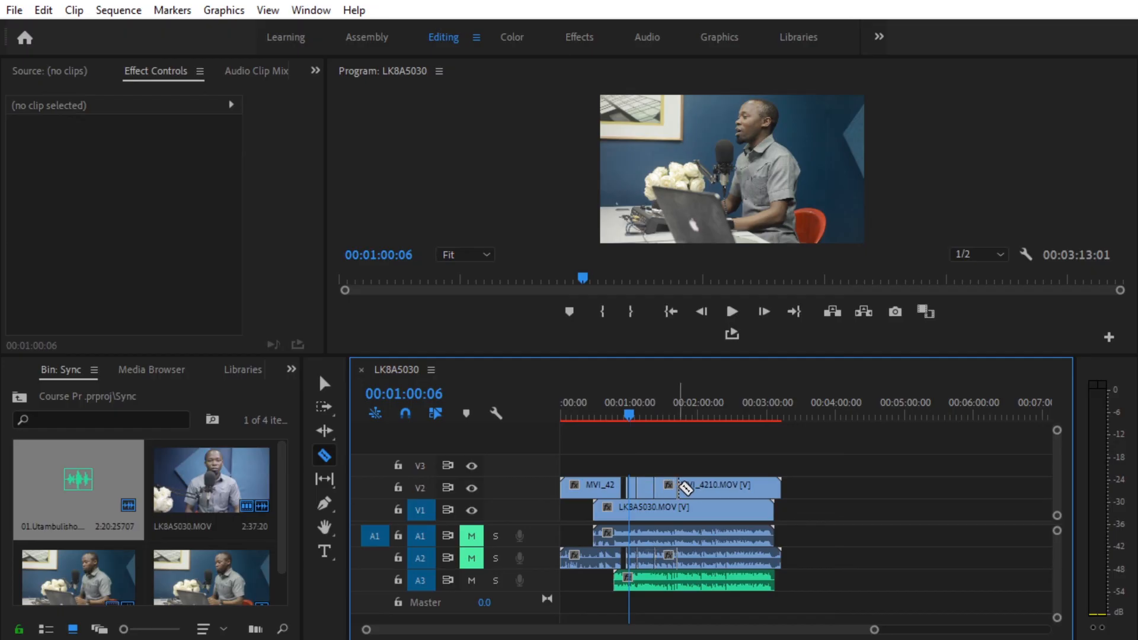
left_click(679, 486)
left_click(701, 484)
left_click(719, 485)
left_click(324, 384)
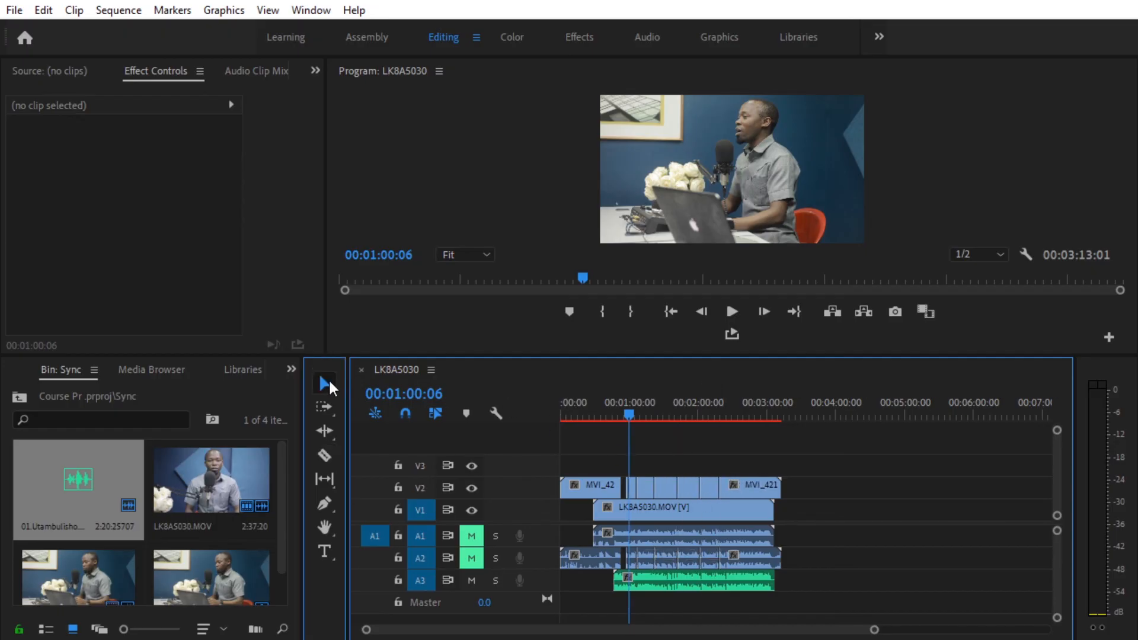
Step: Delete the MVI_4210 segments around 00:01:15 and 00:01:50, then scrub the sequence to 00:02:22:12
left_click(649, 489)
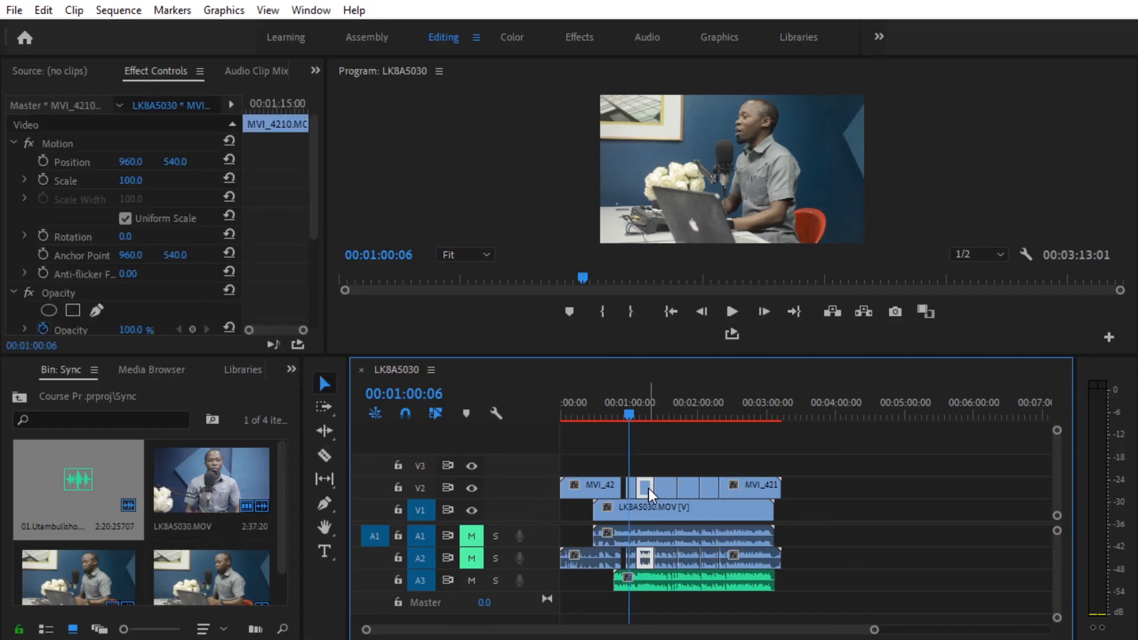
key("Delete")
left_click(689, 491)
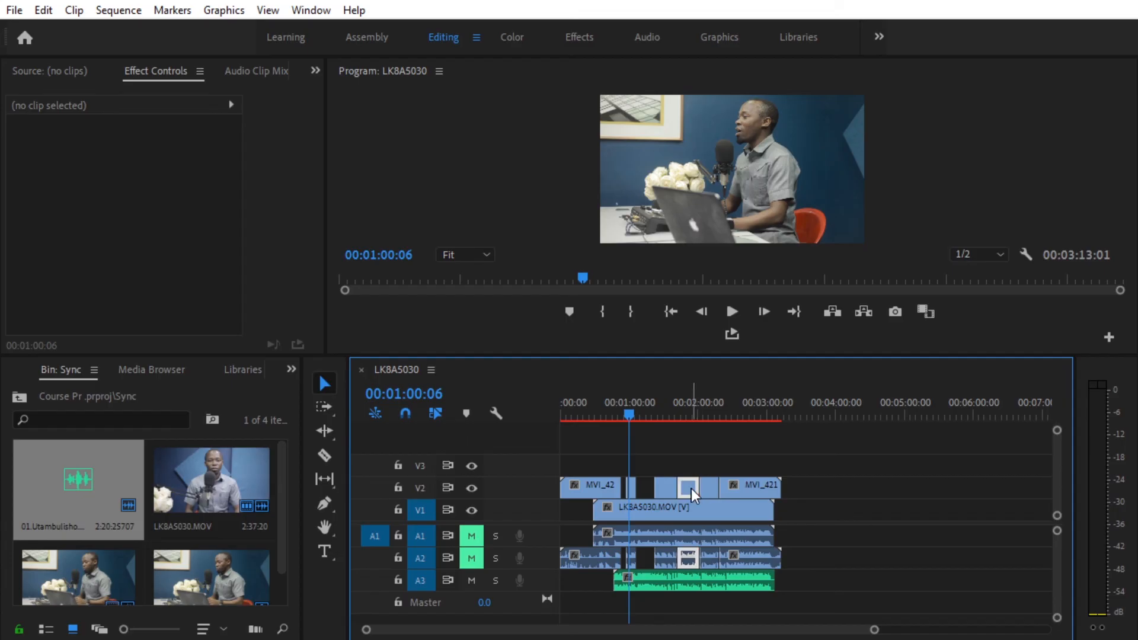
key("Delete")
left_click_drag(630, 418, 724, 422)
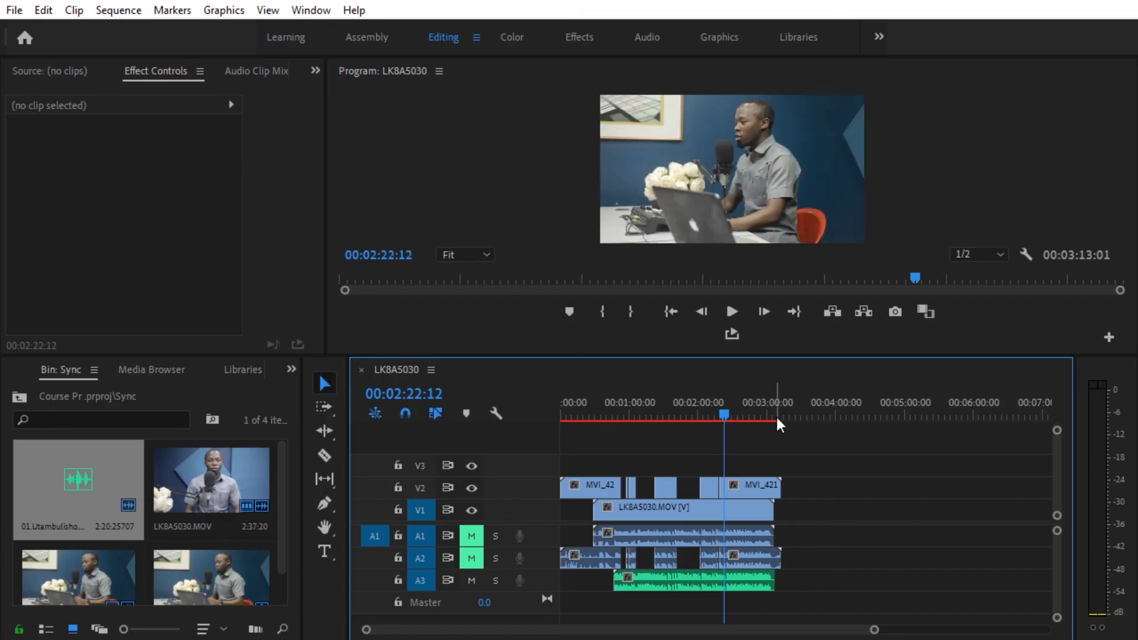
left_click_drag(875, 629, 912, 627)
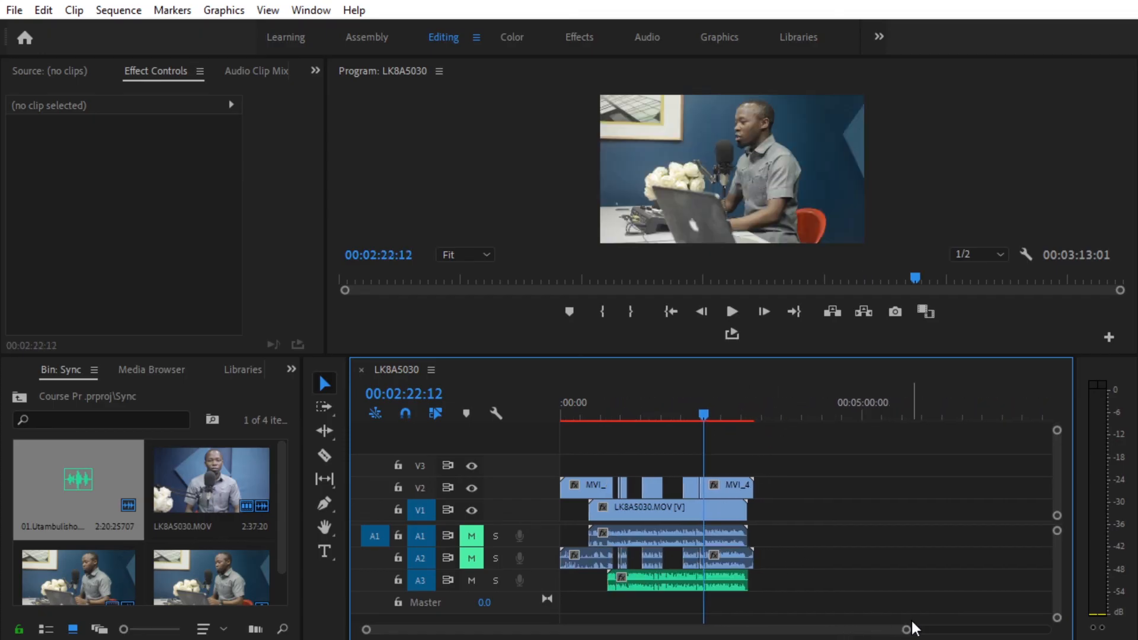